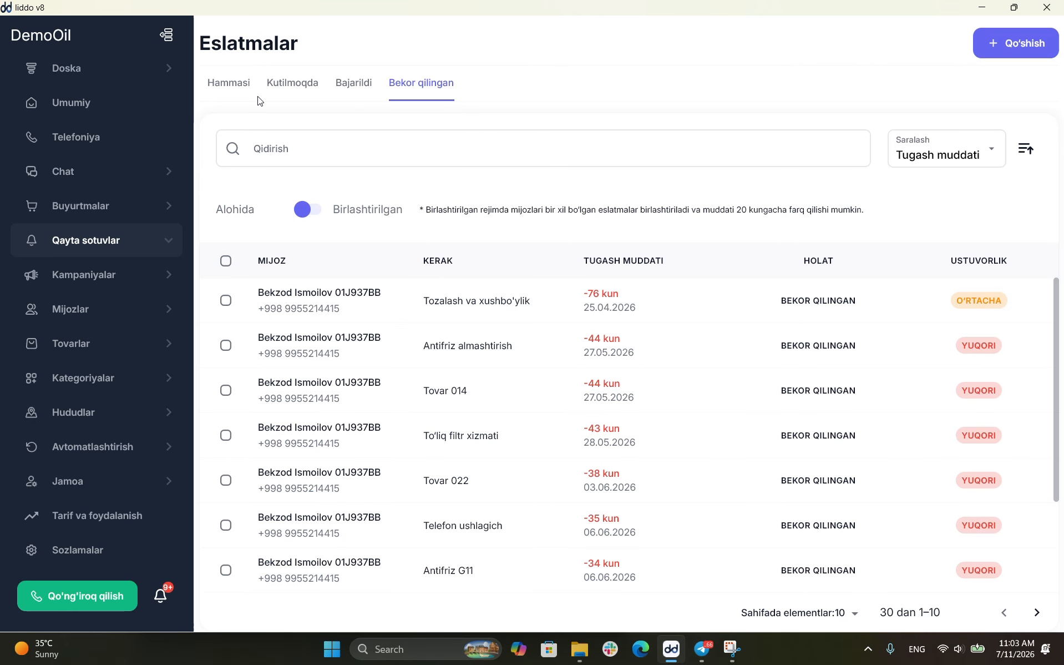
- Open the campaigns list and review it by each status: Qoralama, Rejalashtirilgan, Ishlamoqda, Tugadi and back to Hammasi
left_click(90, 279)
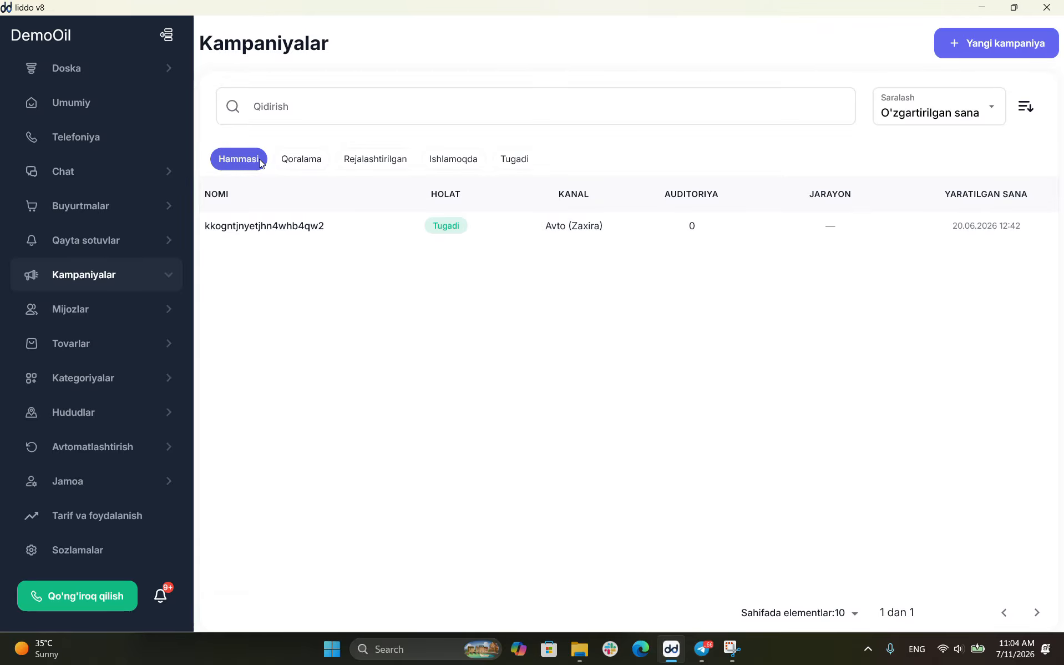
left_click(292, 164)
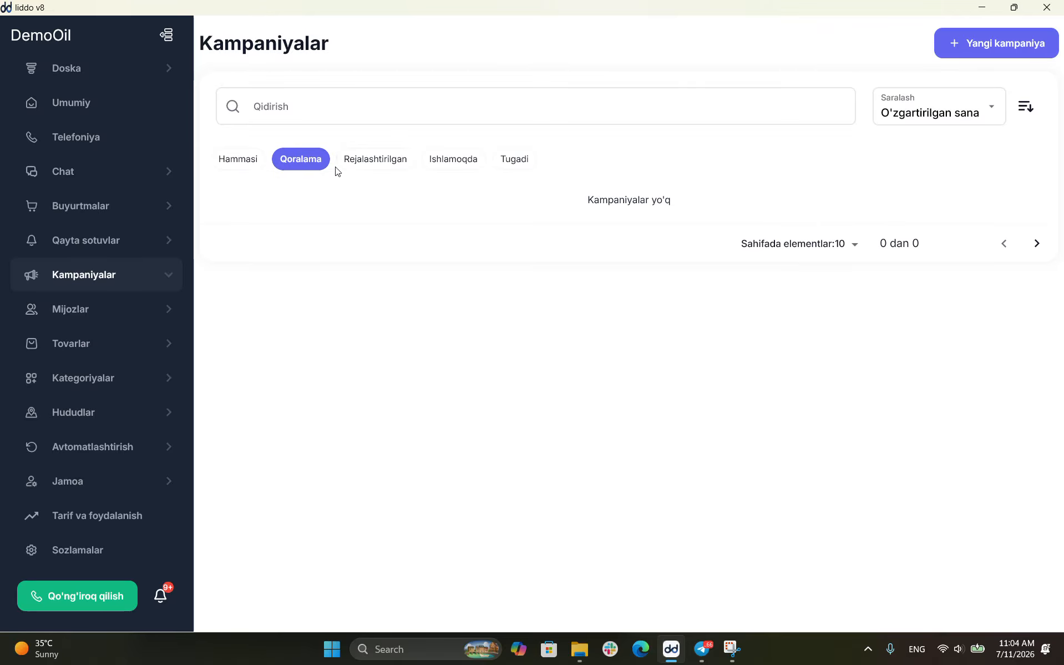
left_click(363, 167)
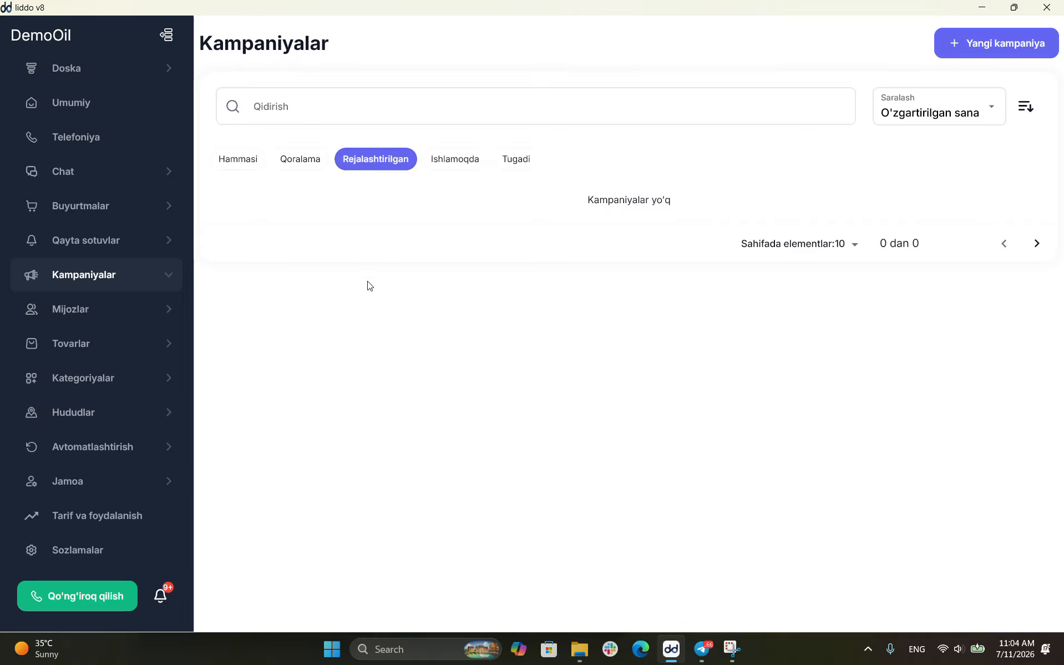
left_click(468, 159)
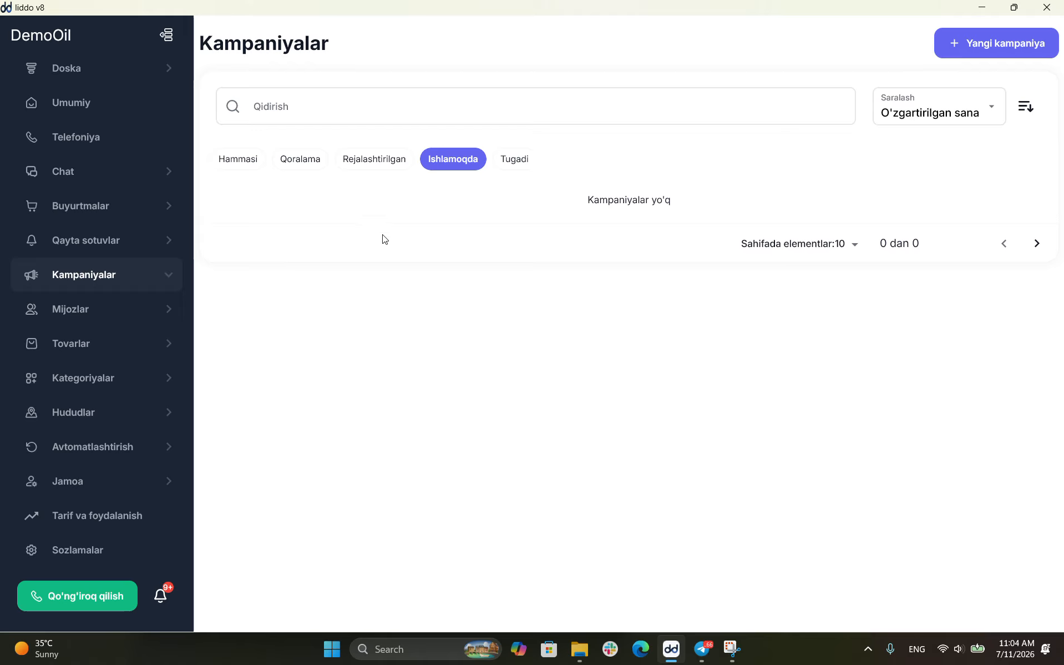
left_click(516, 166)
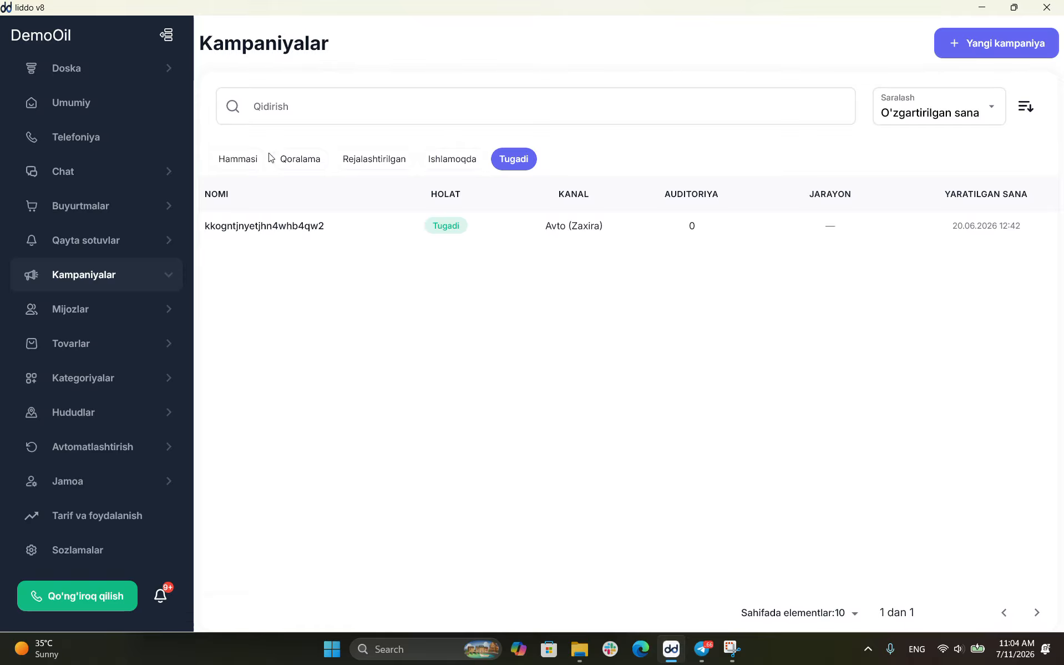
left_click(239, 159)
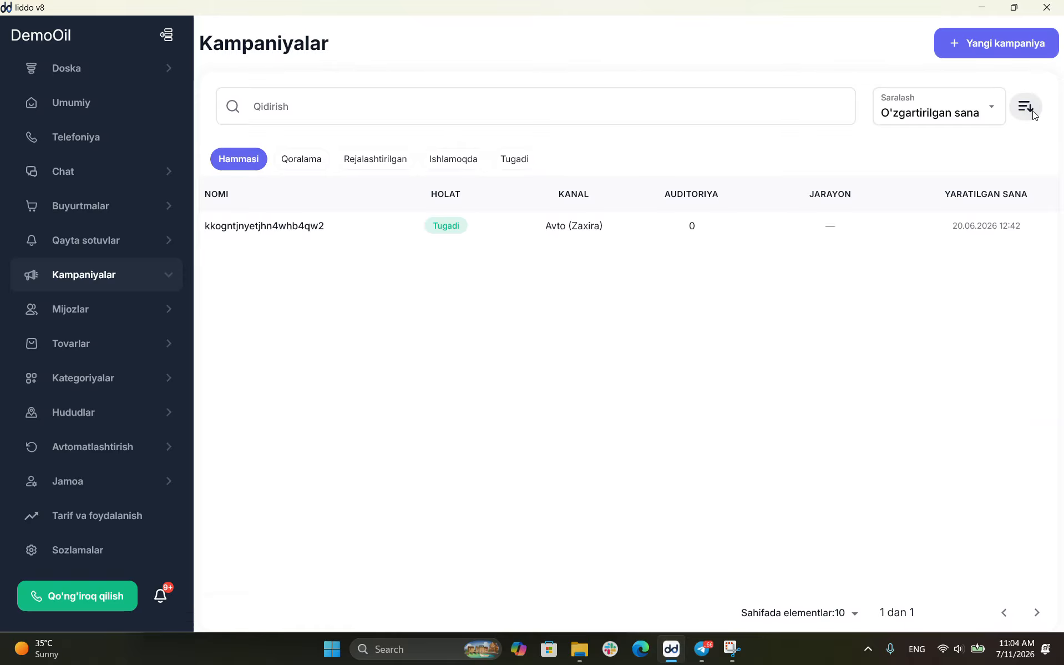
- Start a new campaign and name it "Aksiya 3% li chegisrma tavar 022 uchun"
left_click(987, 43)
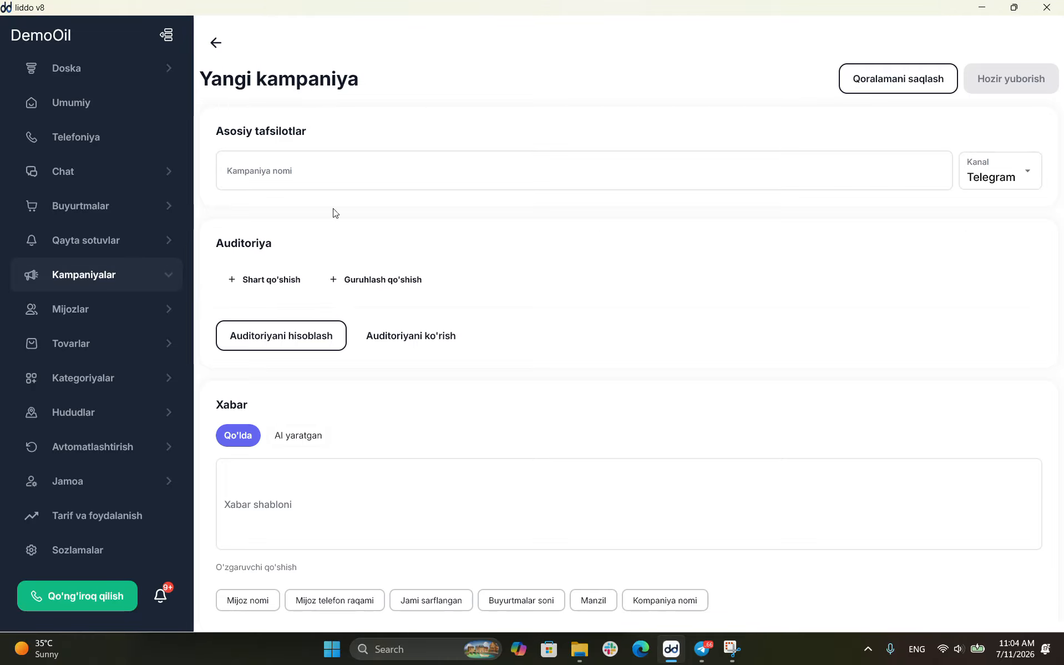
left_click(304, 170)
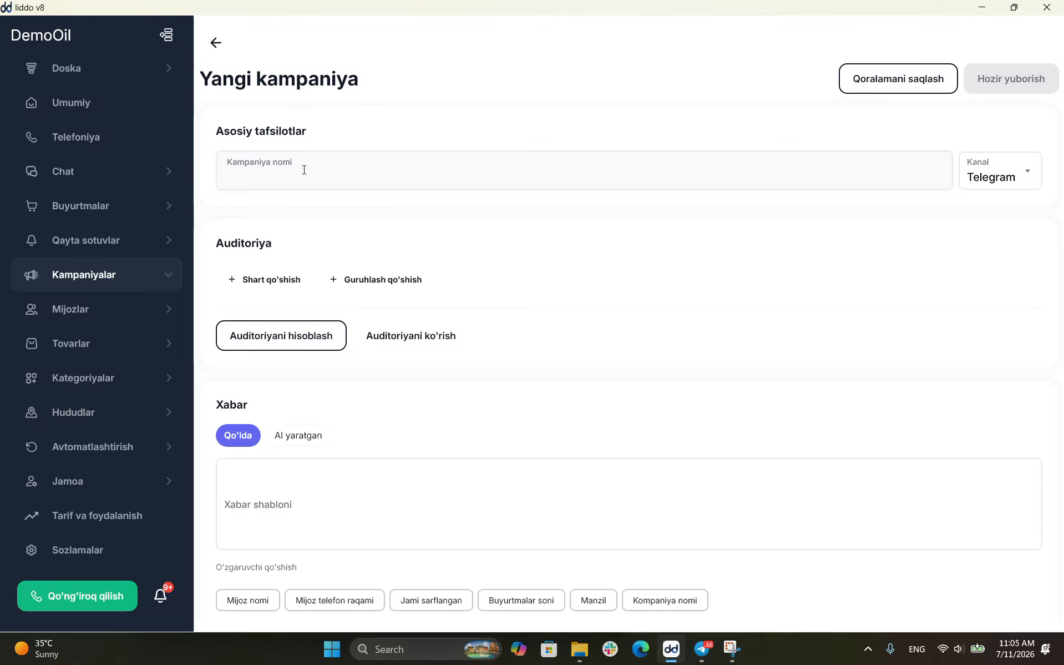
type("A")
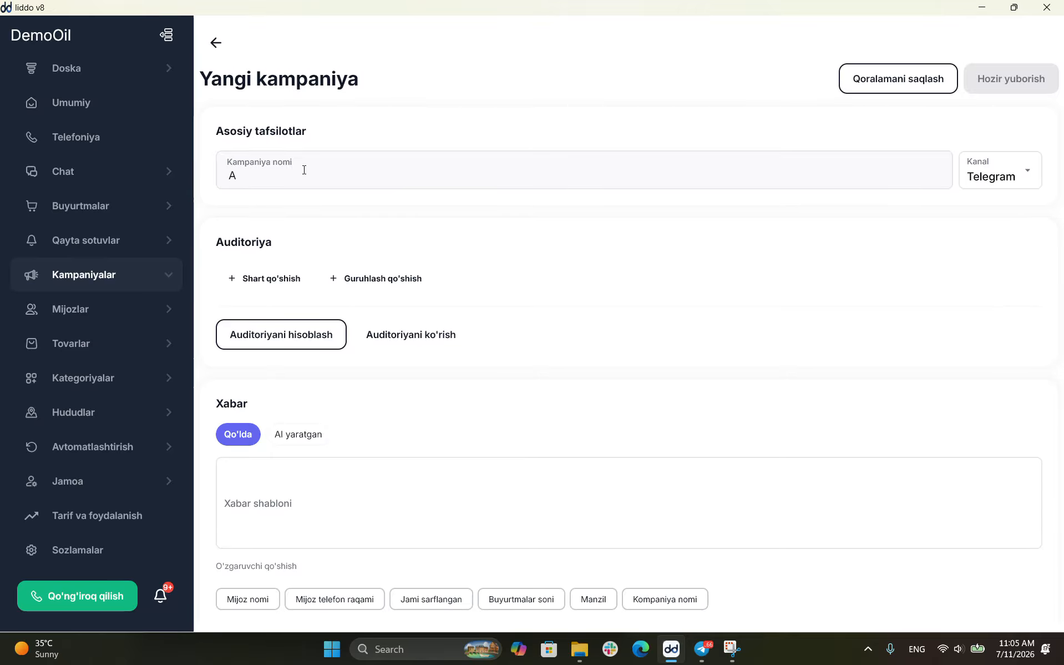
type("ksiya 3% li chegisrma tavar 022 u")
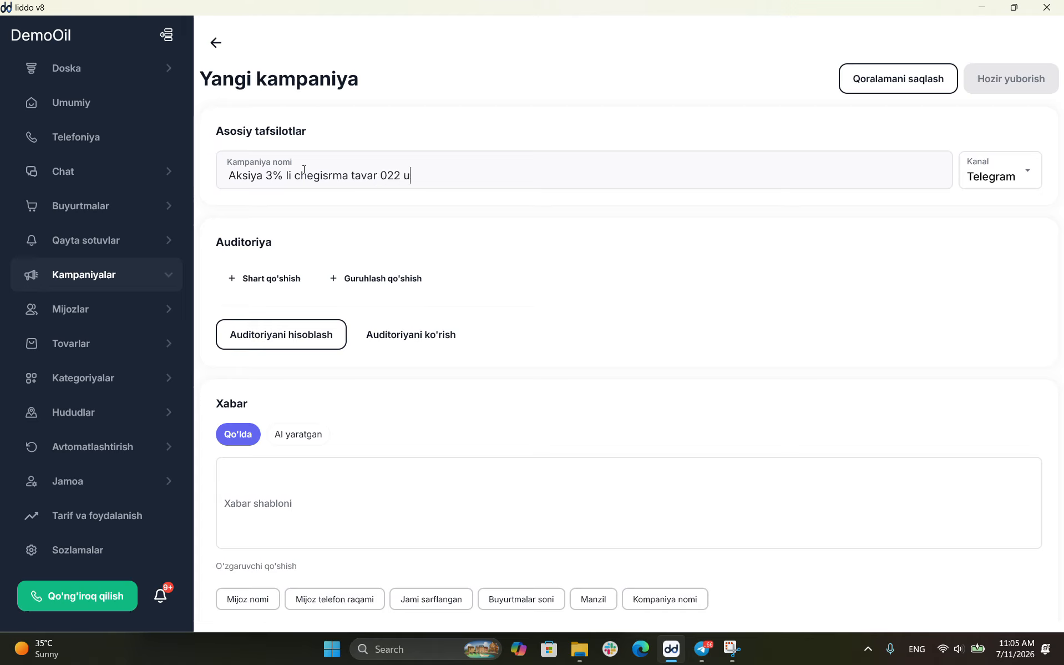
type("chun")
- Add an empty audience condition and correct the discount in the campaign name to 30%
left_click(285, 278)
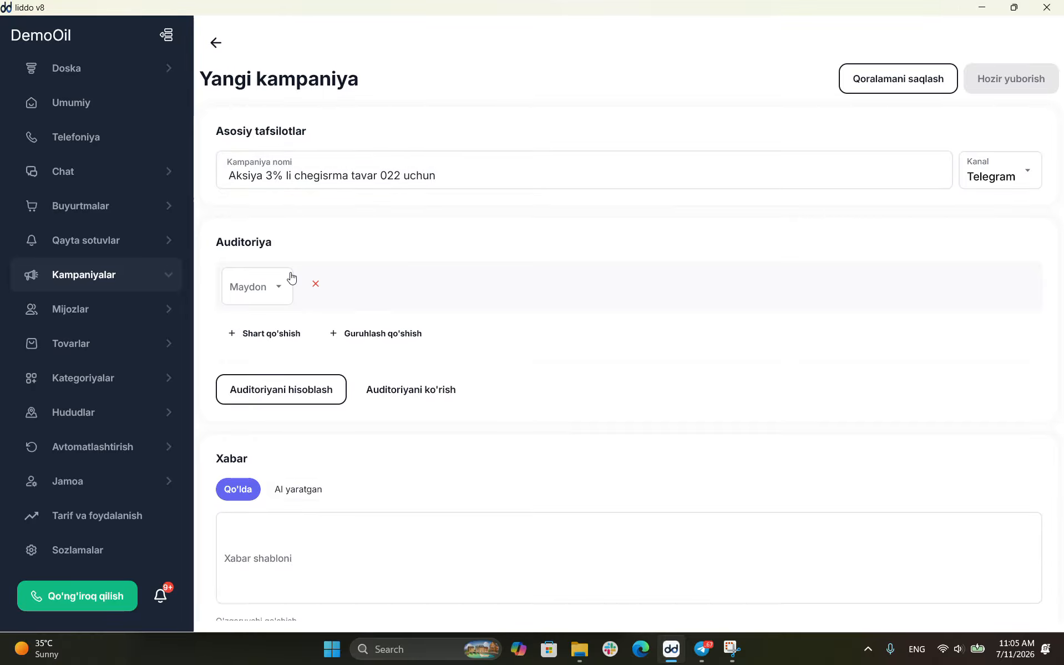
left_click(282, 285)
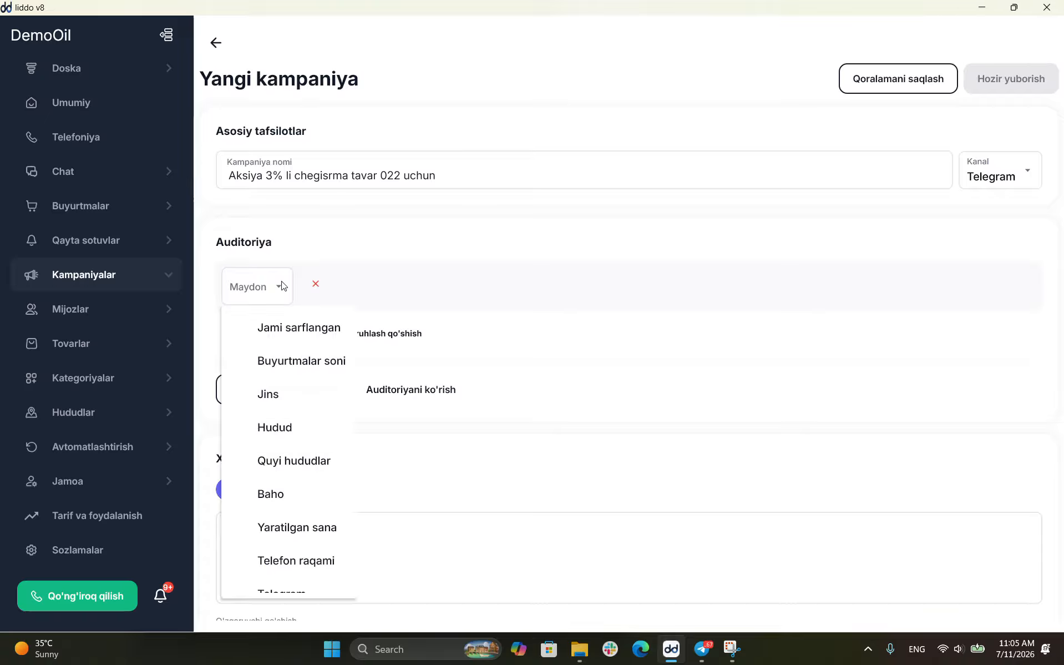
left_click(272, 175)
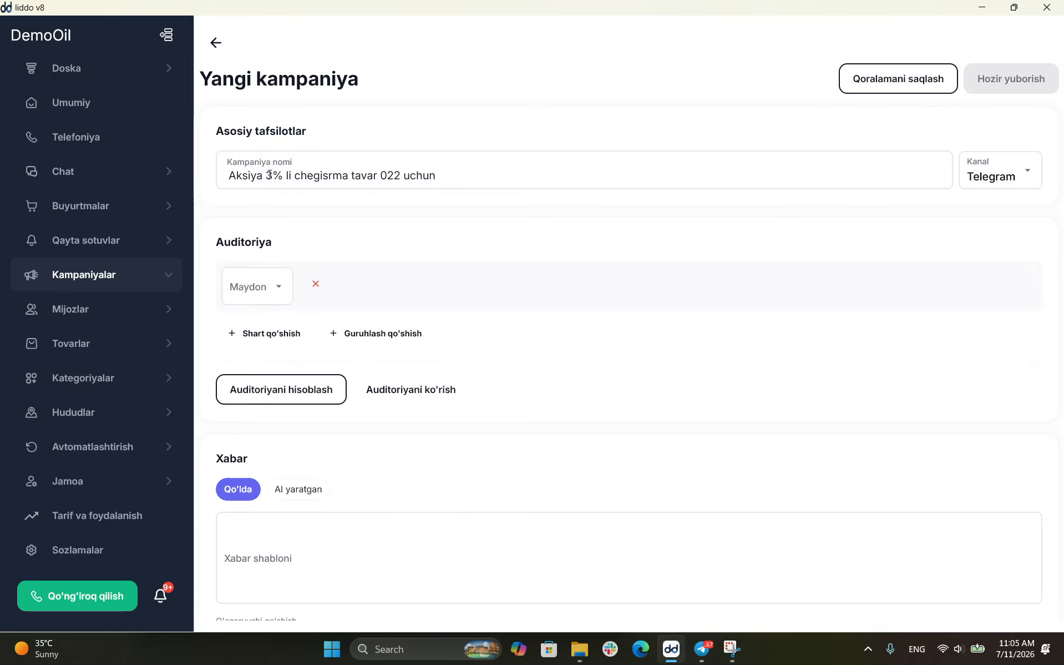
type("0")
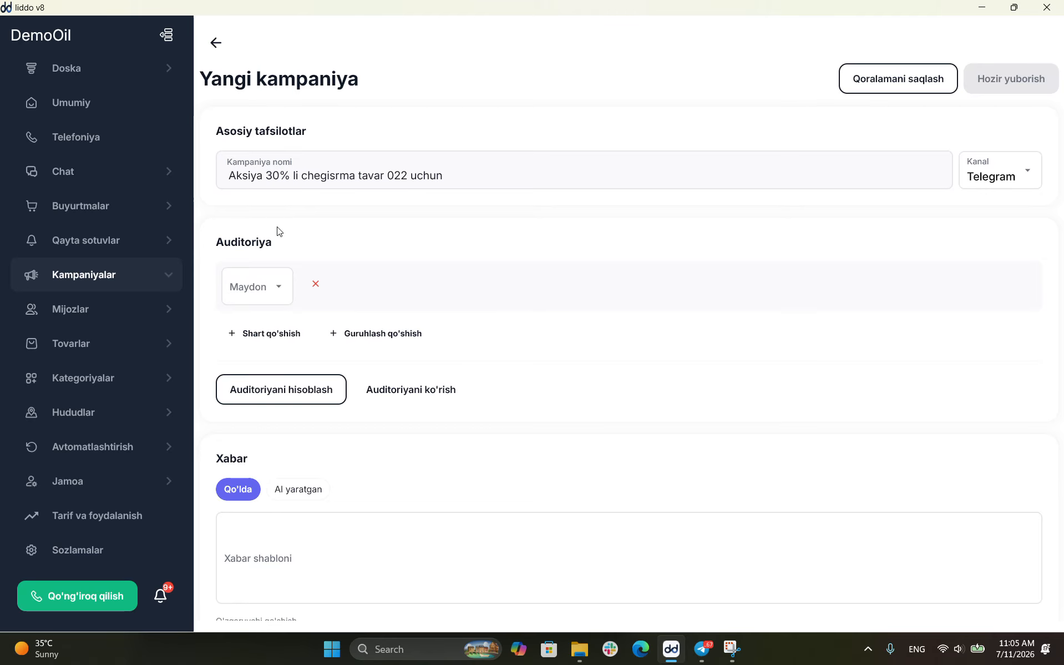
- Define the audience condition with field Hudud, comparison Ichida and region Jizzax viloyati
left_click(264, 292)
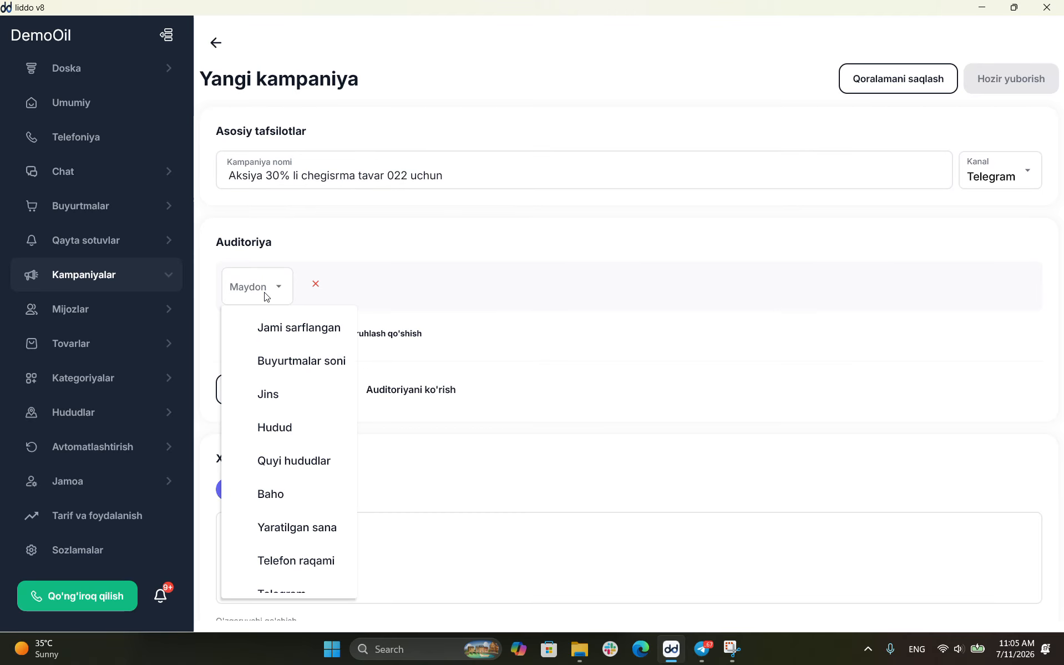
left_click(289, 430)
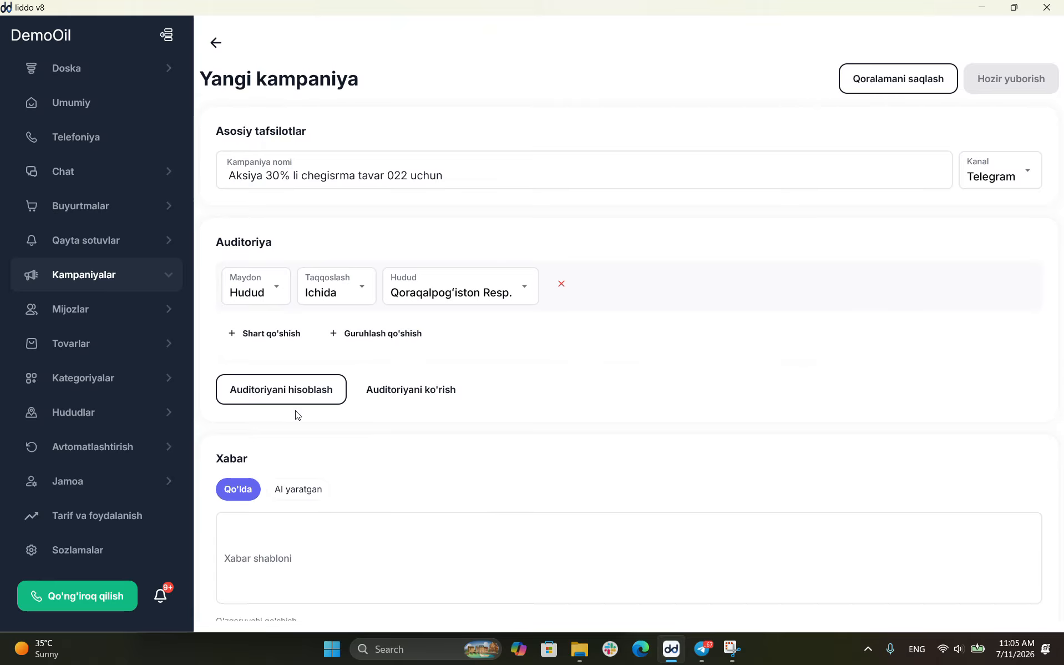
left_click(341, 292)
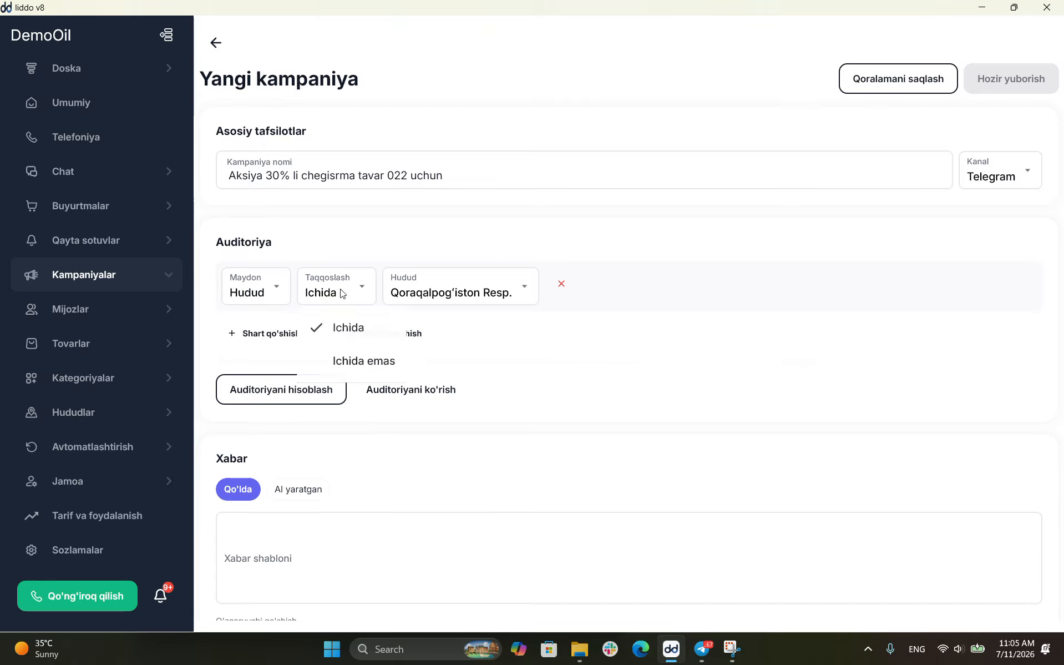
left_click(344, 293)
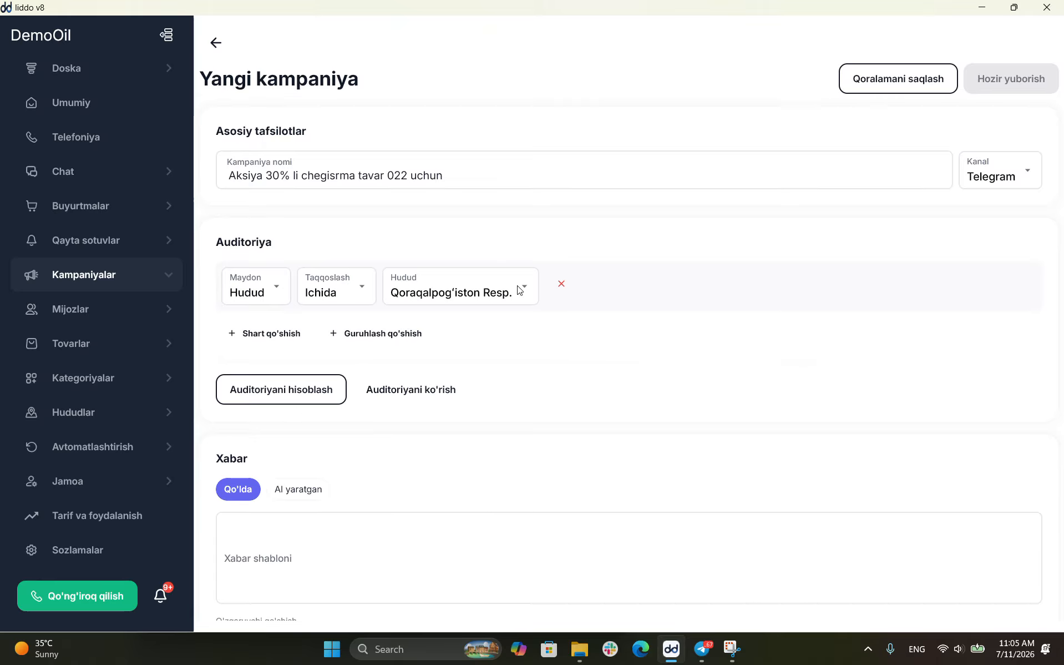
left_click(520, 287)
scroll(458, 442, "down", 1)
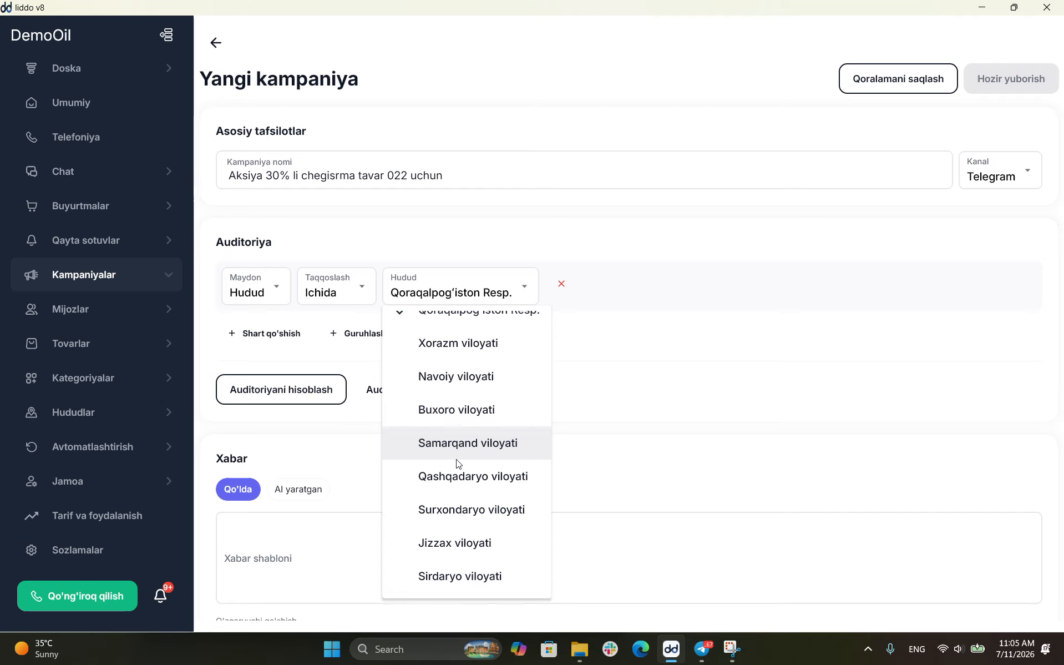
scroll(458, 444, "down", 3)
left_click(457, 464)
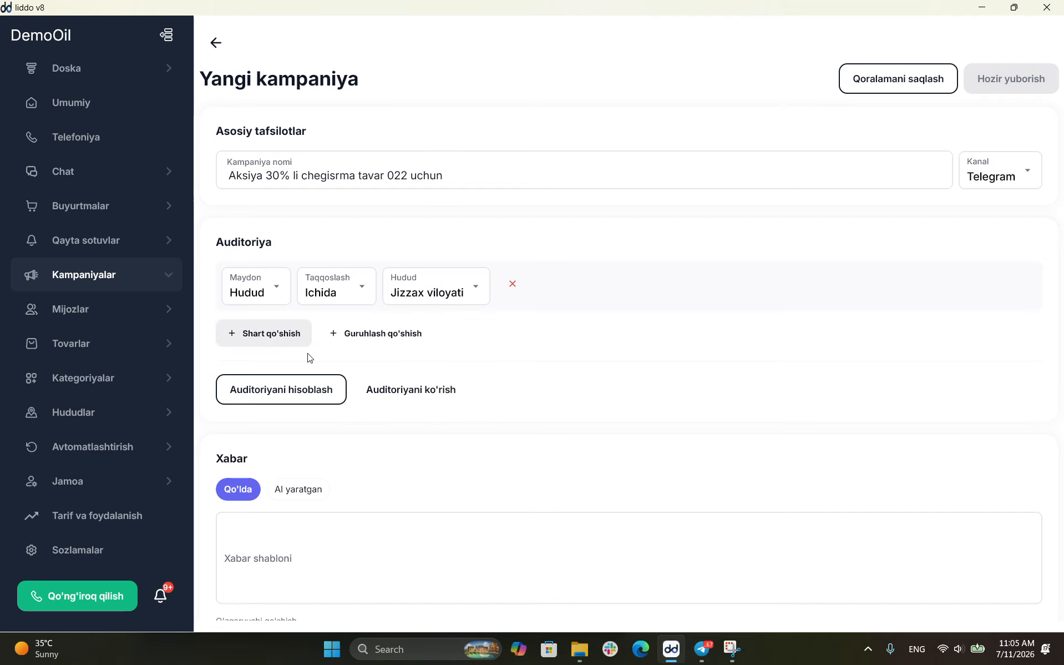
- Calculate the audience size for the region condition and review the campaign form
scroll(308, 410, "down", 2)
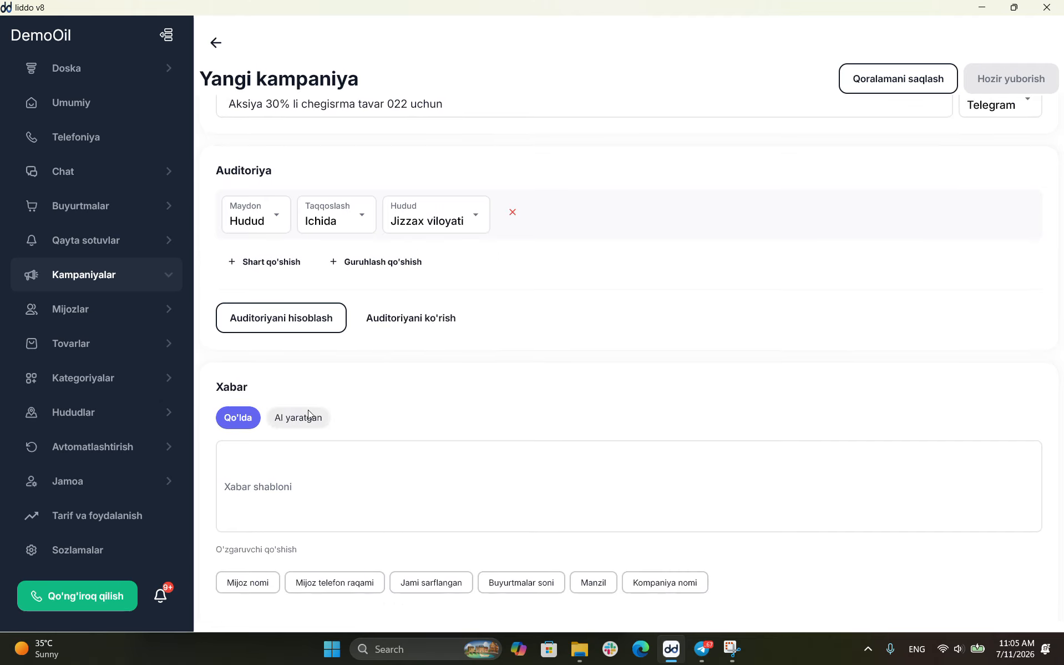
scroll(307, 410, "down", 2)
scroll(307, 410, "up", 4)
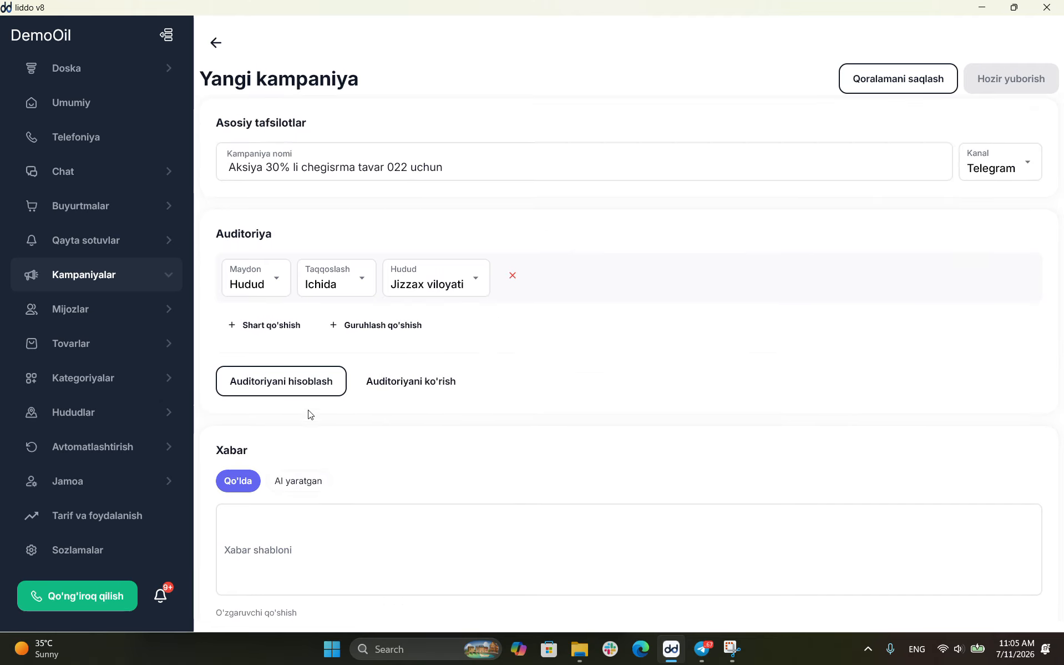
left_click(292, 380)
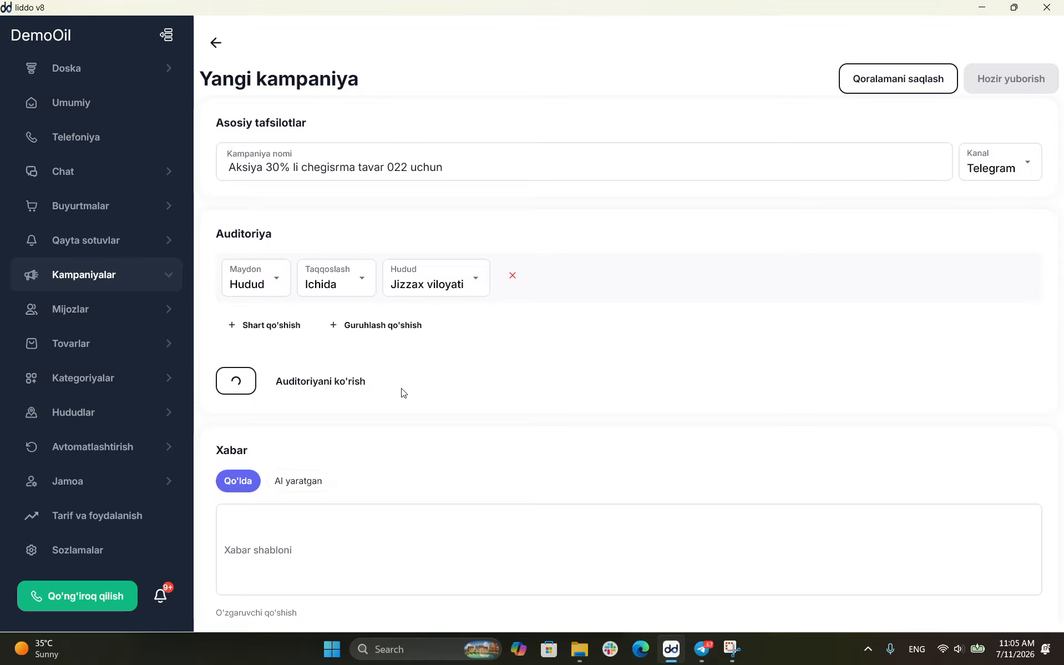
scroll(383, 377, "down", 2)
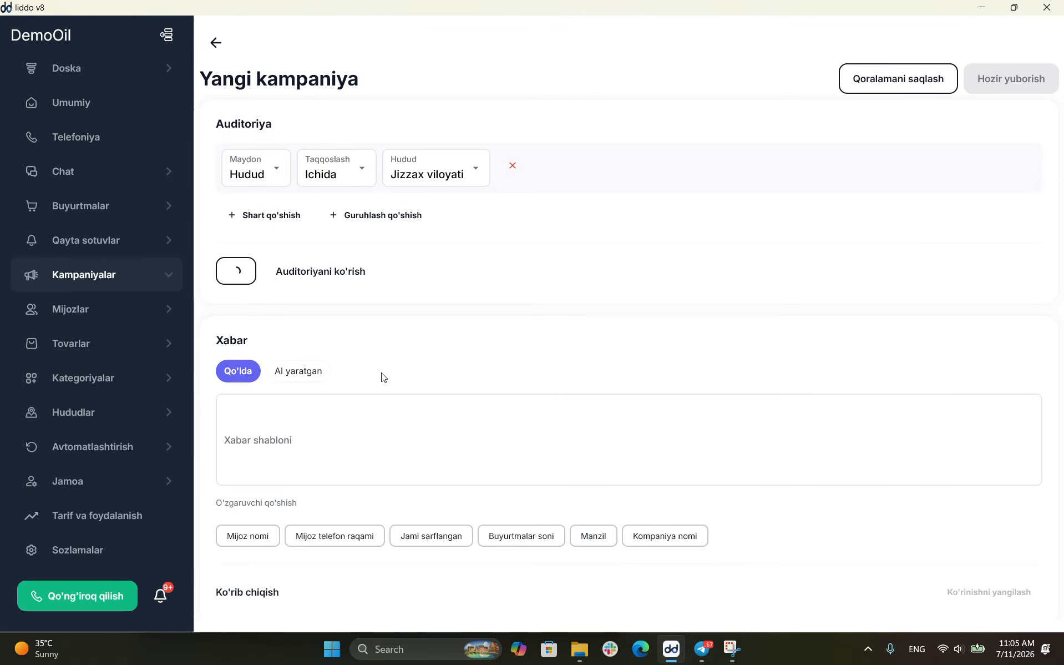
scroll(382, 377, "up", 1)
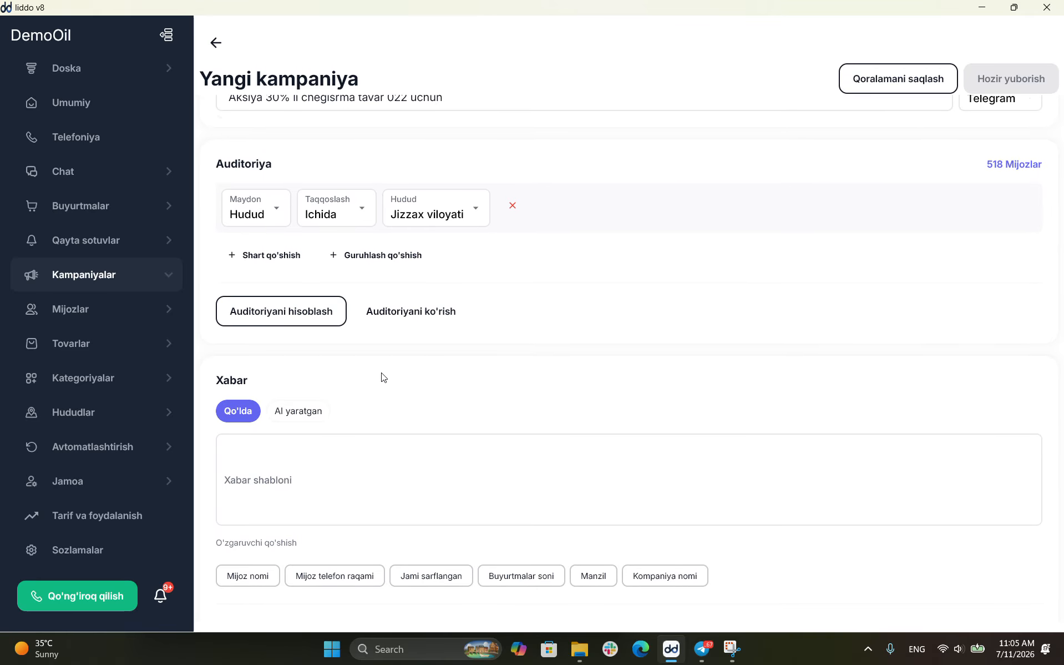
scroll(383, 371, "down", 1)
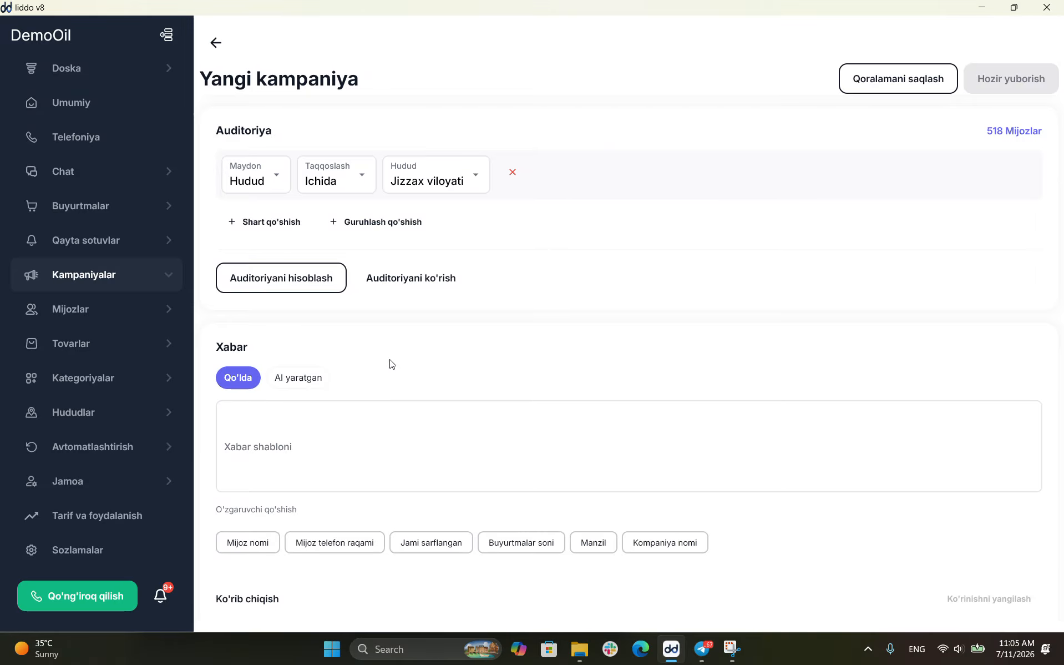
scroll(465, 309, "up", 2)
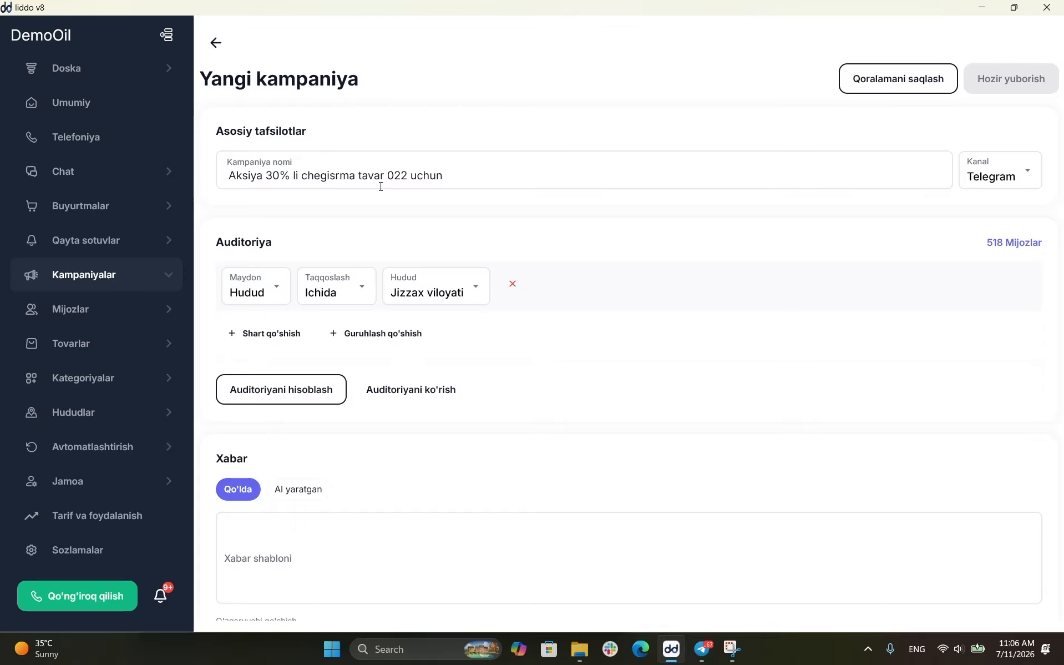
- Begin the manual message template with "Assalomalekum Xurmatli" followed by the customer name variable $client_name entered twice
scroll(319, 364, "down", 2)
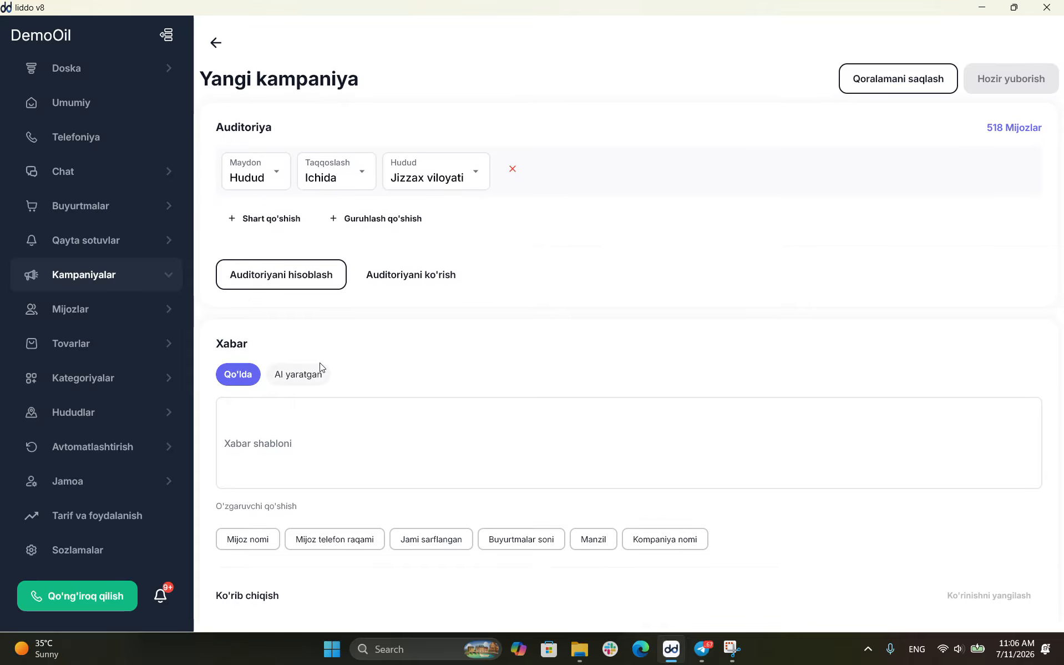
scroll(320, 364, "down", 2)
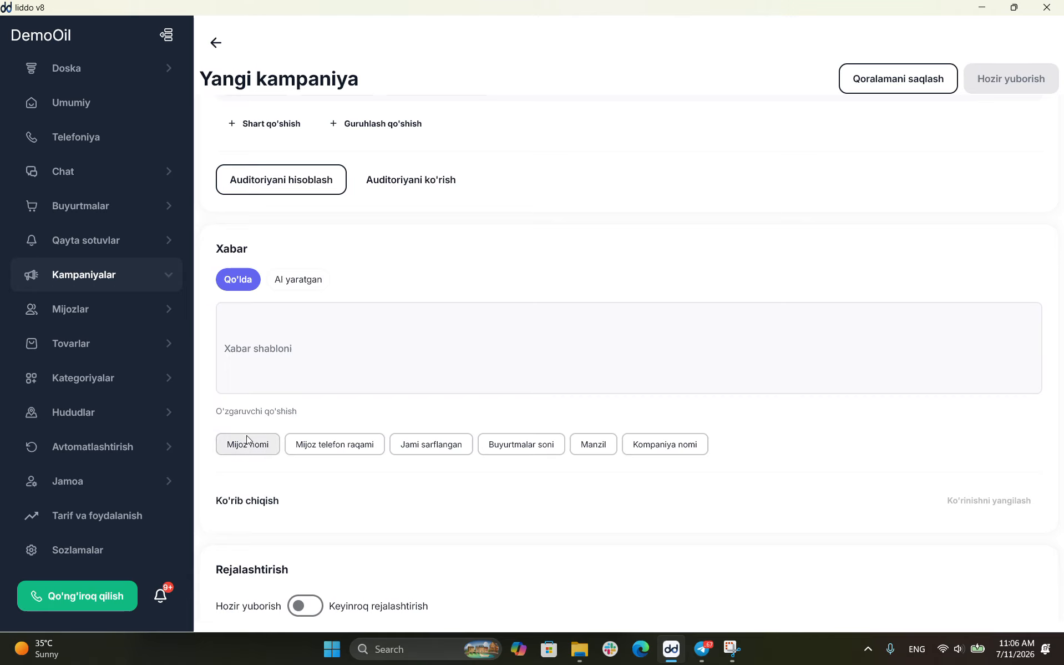
left_click(253, 350)
type("Assaloma")
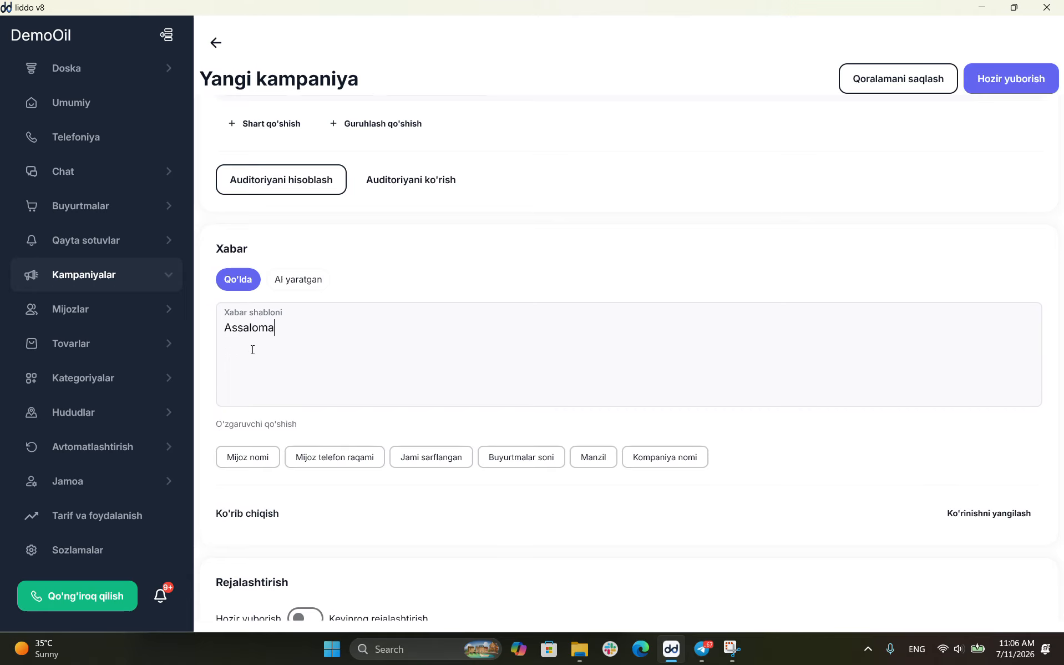
type("lekum Xurmatli")
left_click(244, 462)
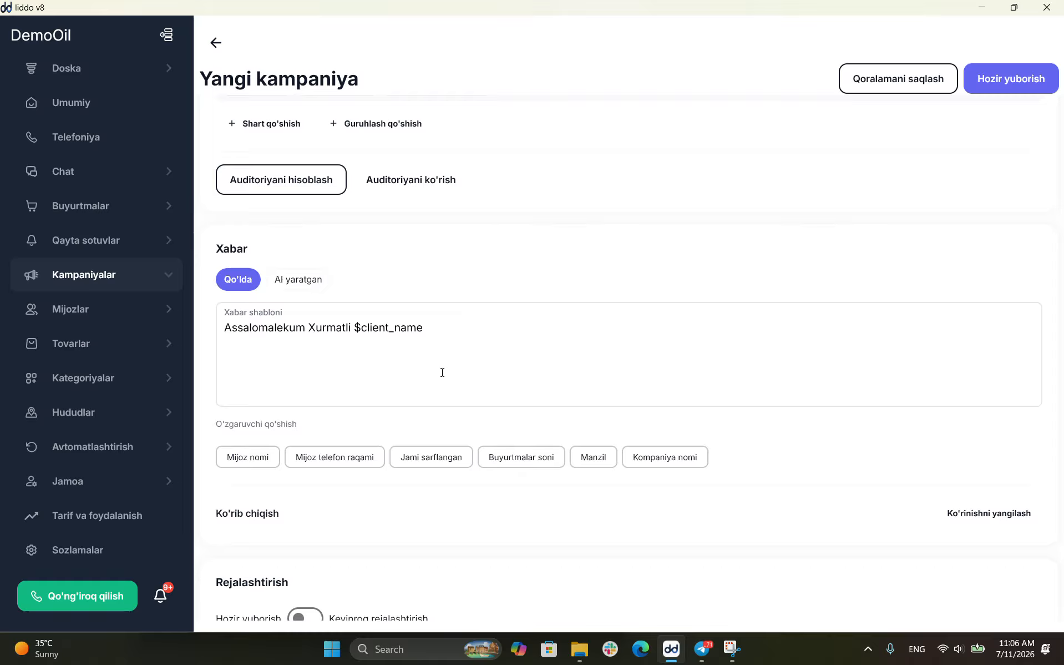
type("$client_name")
- Continue the message with "bizda 10 kunlik 22 tavar uchun aksiya ketmoqda ulgurib qoling" and end it with the company name variable
type("bizda 10 ")
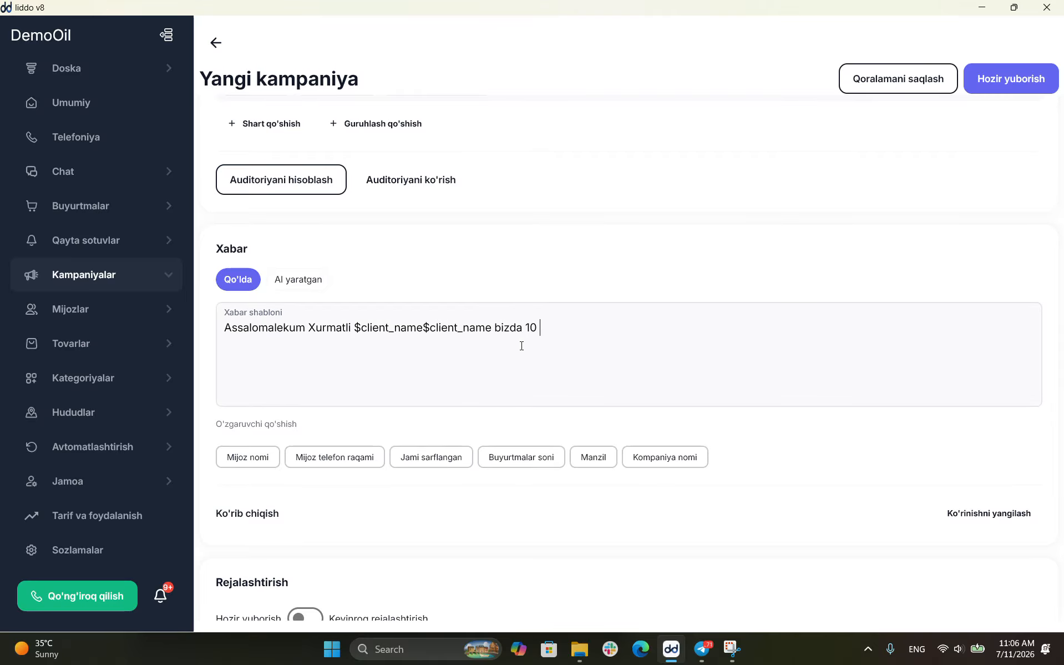
type("kunlik 22 tavar uchun")
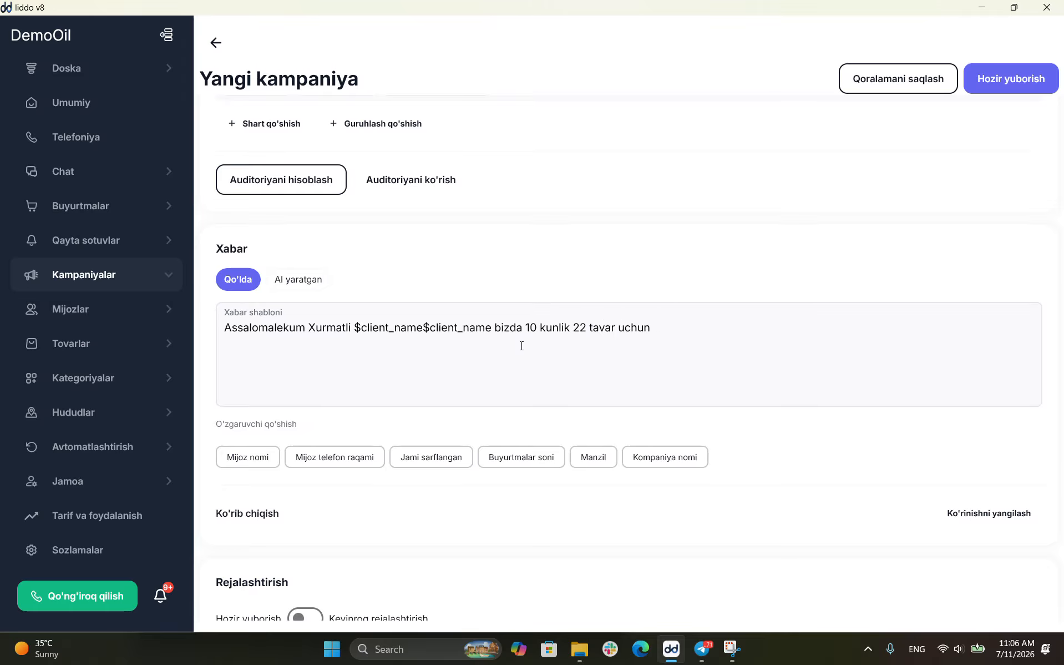
type(" aksiya k")
type("etmoqda u")
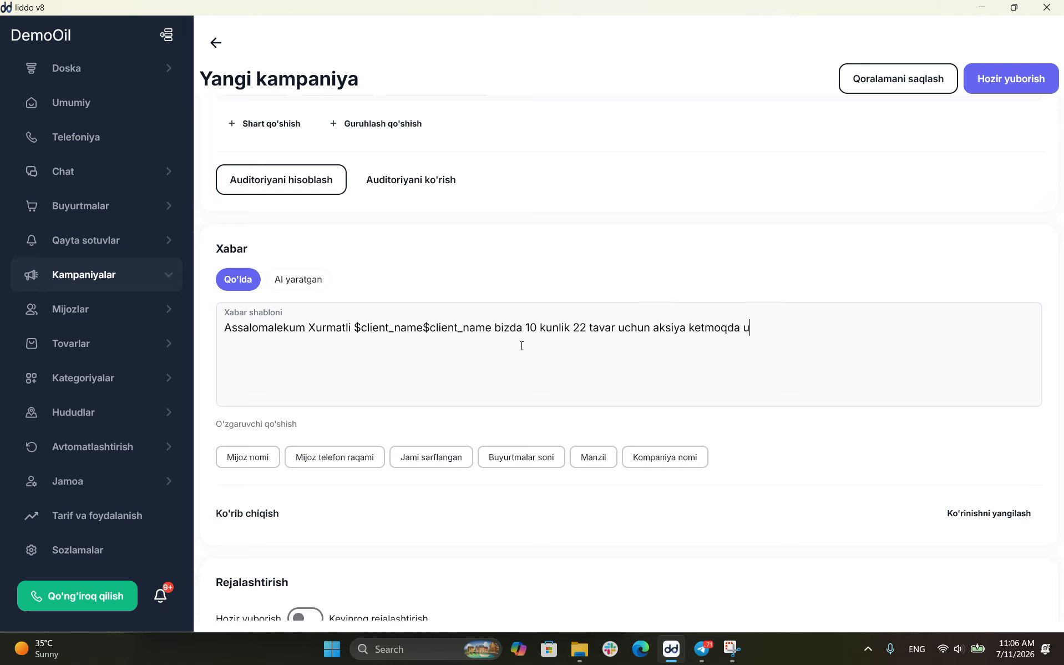
type("lgurib qoling")
left_click(644, 448)
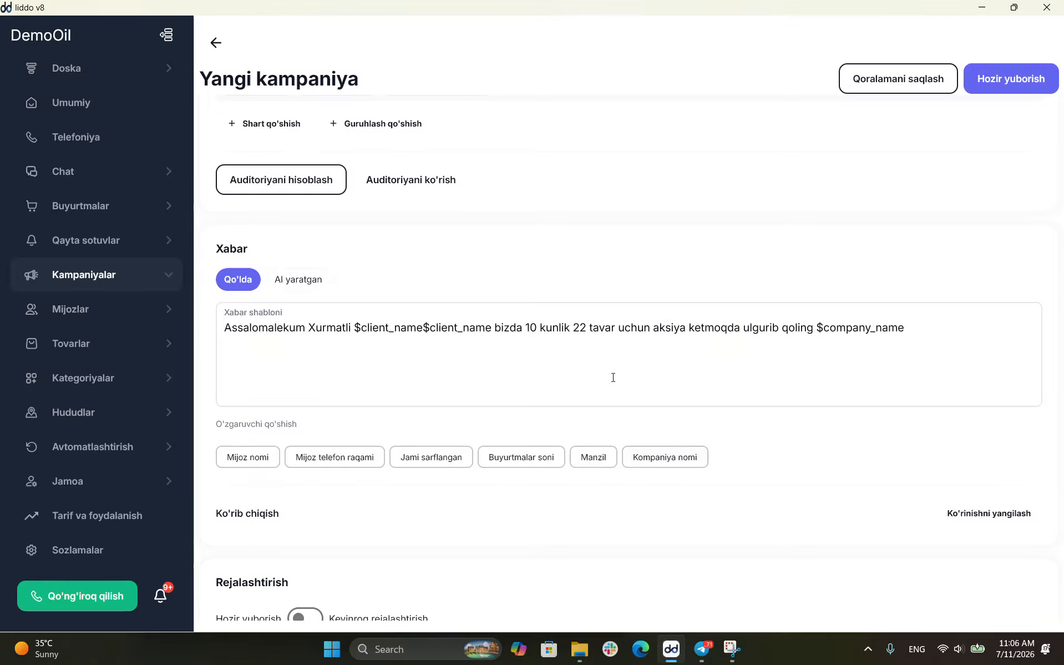
- Replace the word "bizda" with "bizning" in the manual message template
left_click(524, 326)
key("BackSpace")
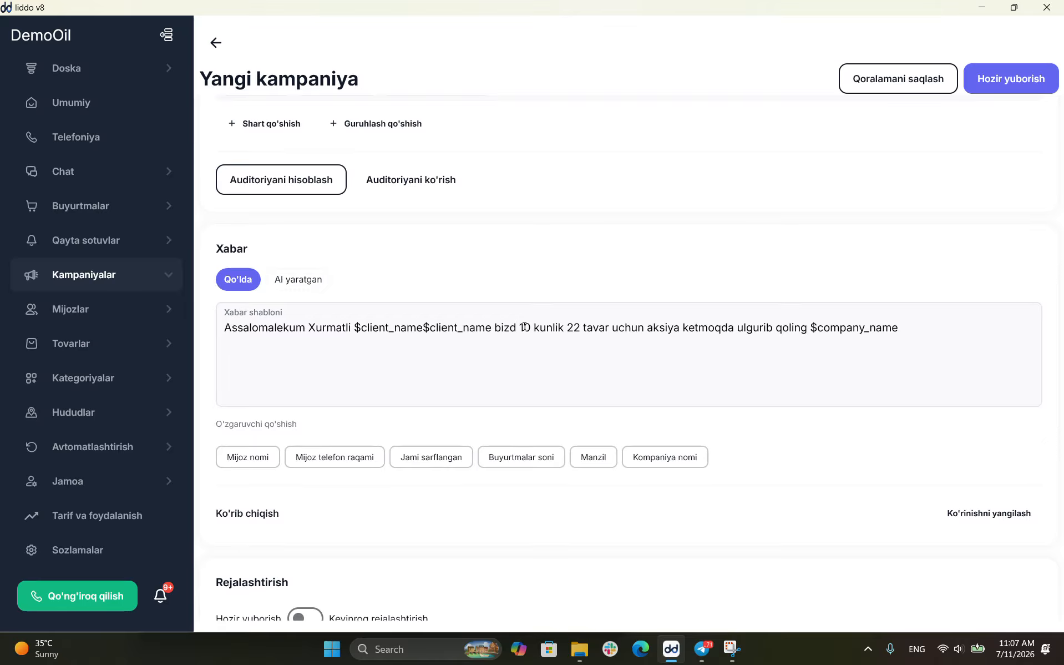
key("BackSpace")
type("ning")
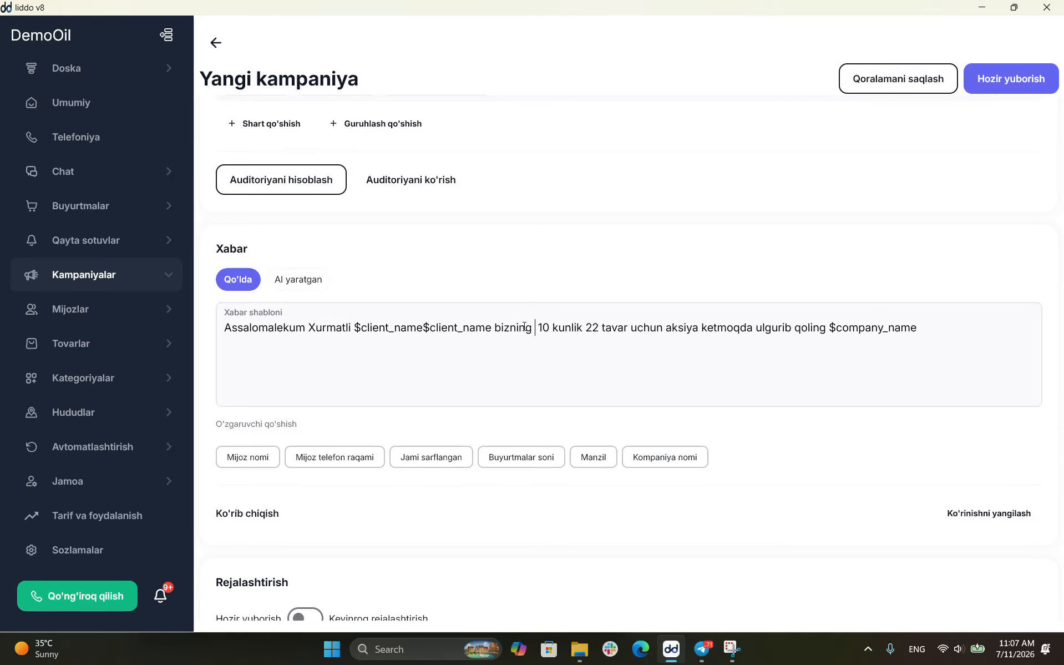
- Insert the company name variable again and move both $company_name entries from the message's end to directly after "bizning"
left_click(658, 466)
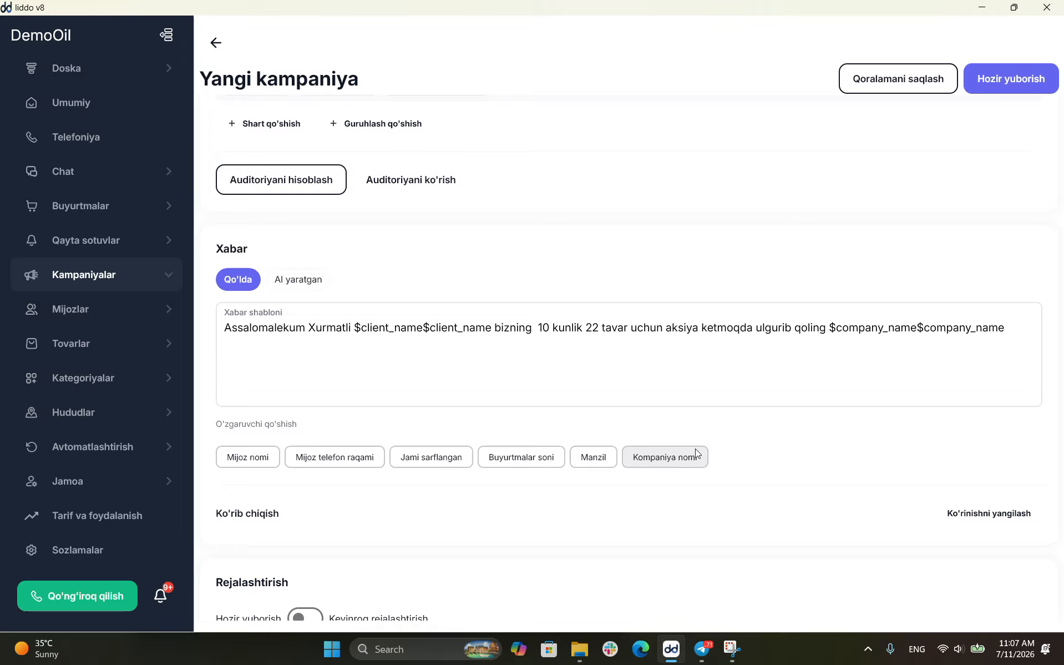
left_click_drag(1015, 328, 829, 329)
key("ctrl+c")
key("BackSpace")
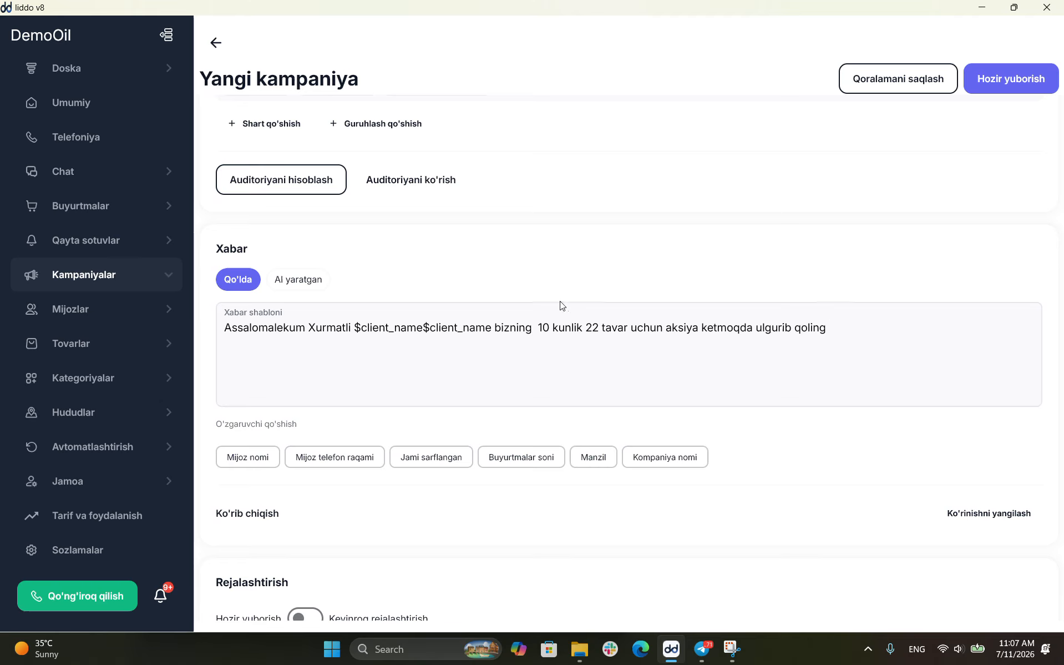
left_click(536, 326)
key("ctrl+v")
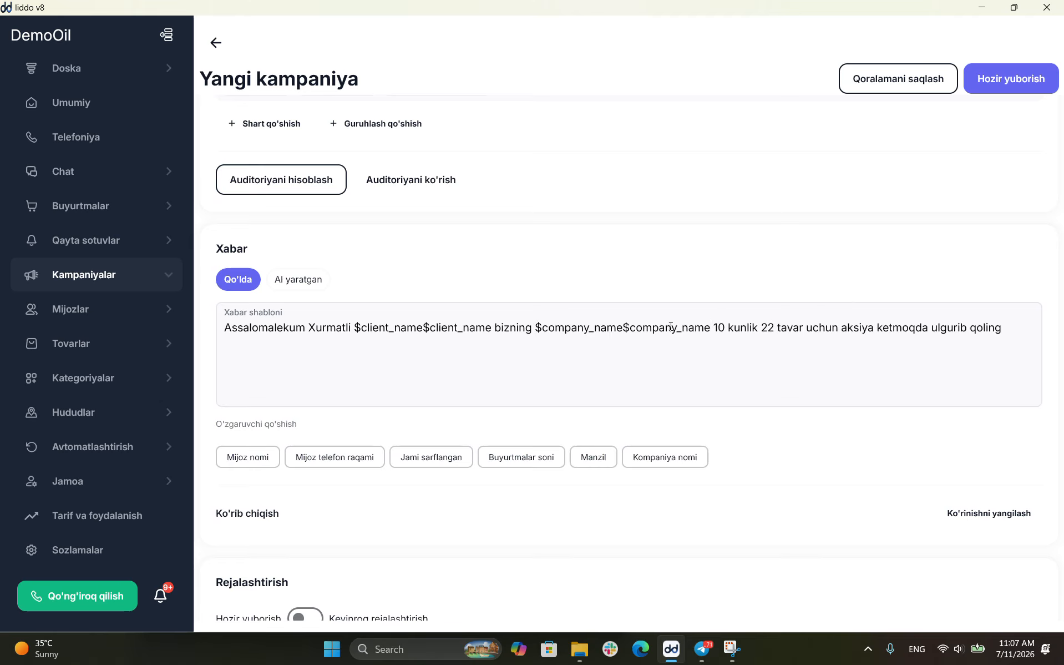
- Delete the duplicate $company_name variable after "bizning" and end the message with "!!!"
key("BackSpace")
key("BackSpace")
key("BackSpace")
key("BackSpace")
key("BackSpace")
key("BackSpace")
key("BackSpace")
key("BackSpace")
key("BackSpace")
key("BackSpace")
key("BackSpace")
key("BackSpace")
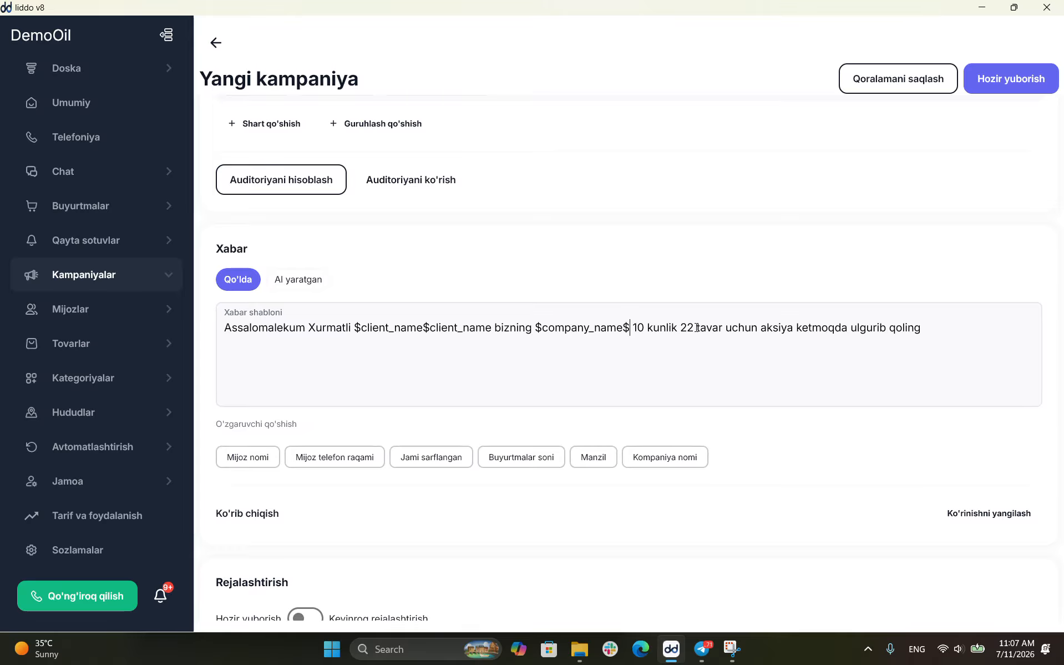
key("BackSpace")
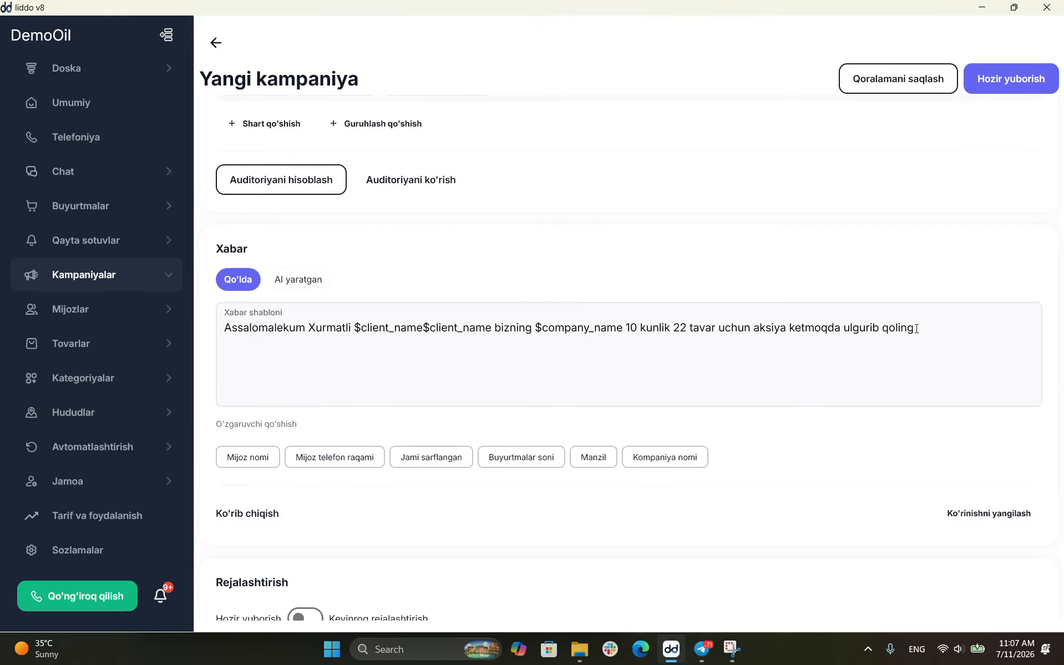
type("!!!")
- Switch the message to AI creation and generate the template from the request "aksiya 30 %"
left_click(293, 282)
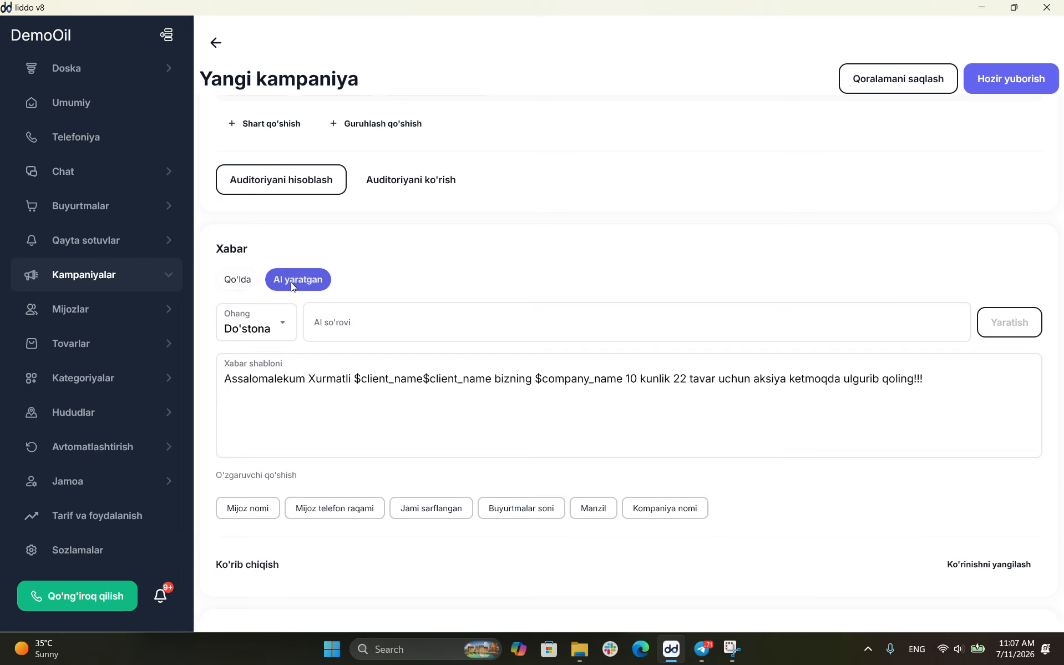
left_click(329, 322)
type("ak")
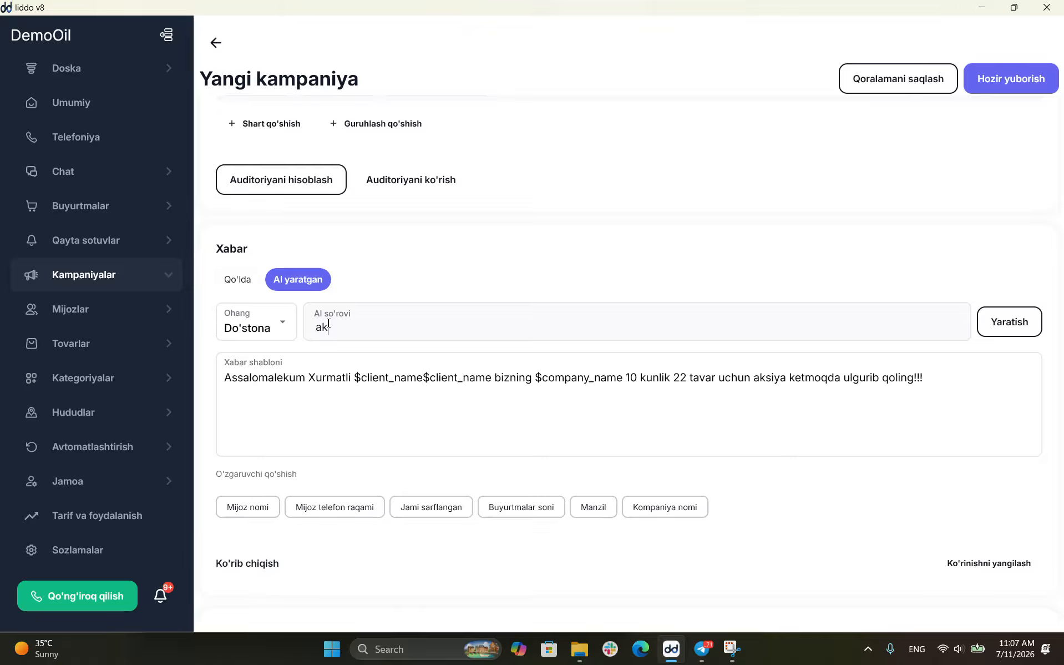
type("siya 30 %")
left_click(1008, 331)
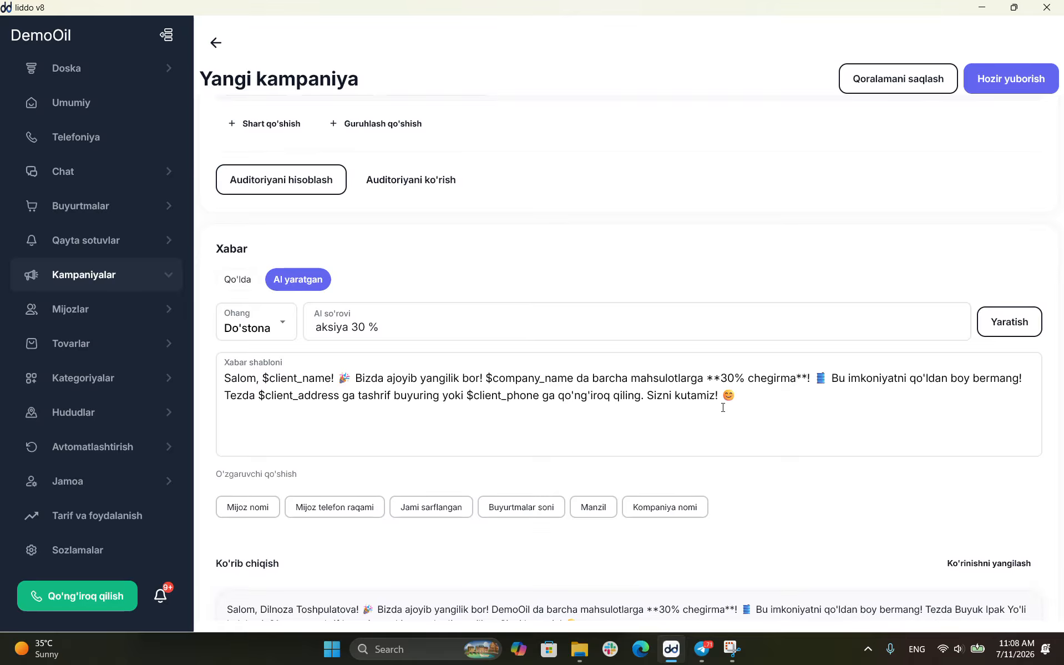
- Review the message preview and audience condition, and schedule the campaign for 12.07.2026 at 10:00
scroll(283, 498, "down", 1)
scroll(283, 498, "down", 3)
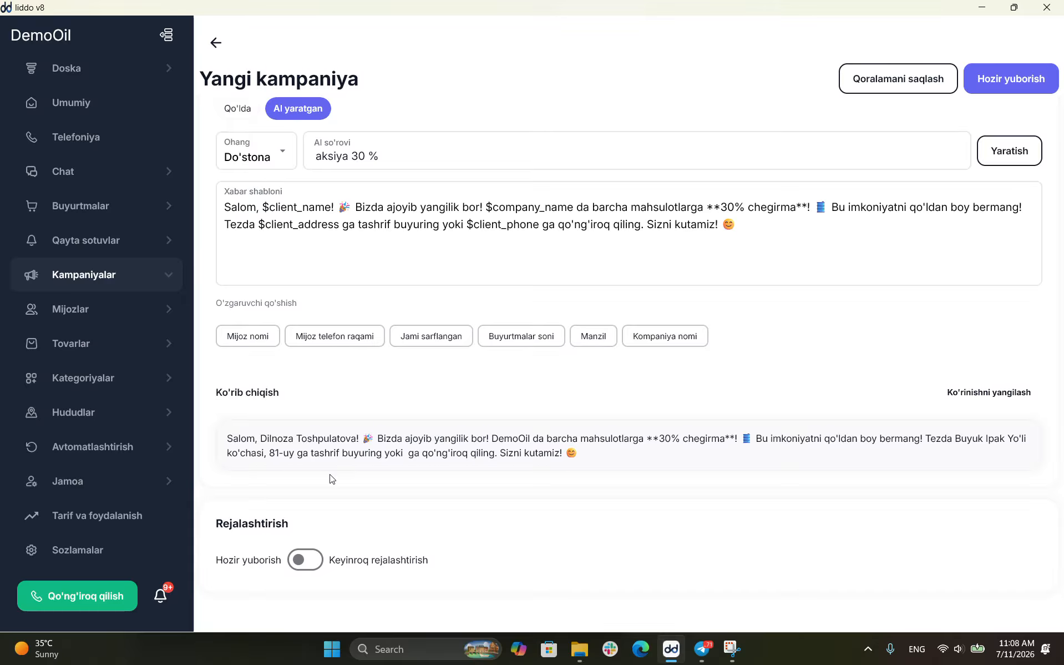
scroll(419, 334, "up", 1)
scroll(420, 325, "up", 5)
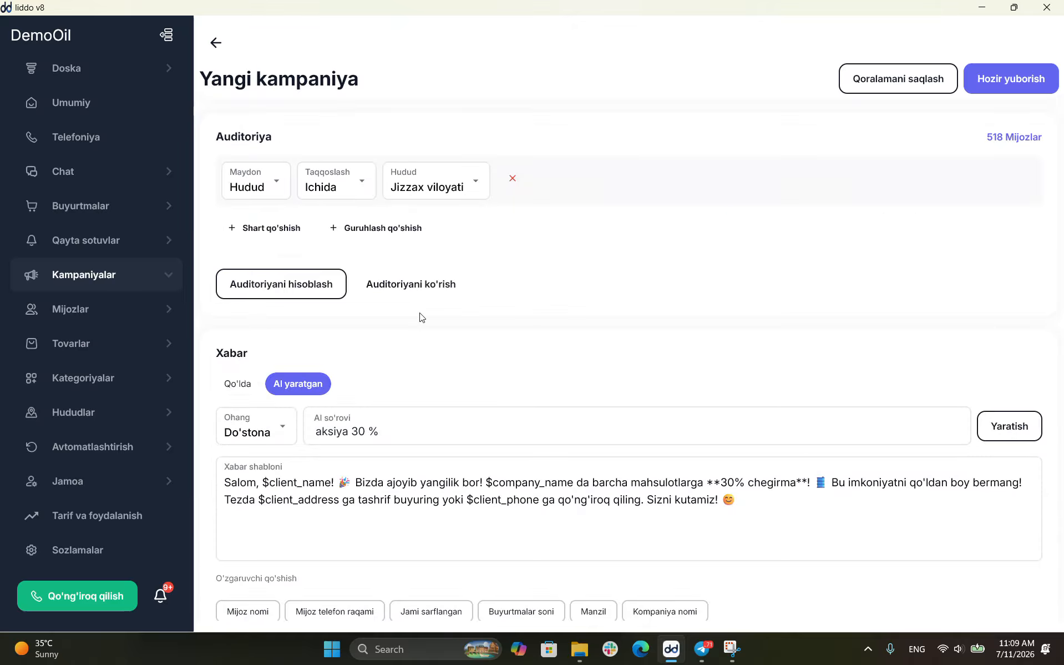
scroll(405, 330, "down", 5)
left_click(304, 560)
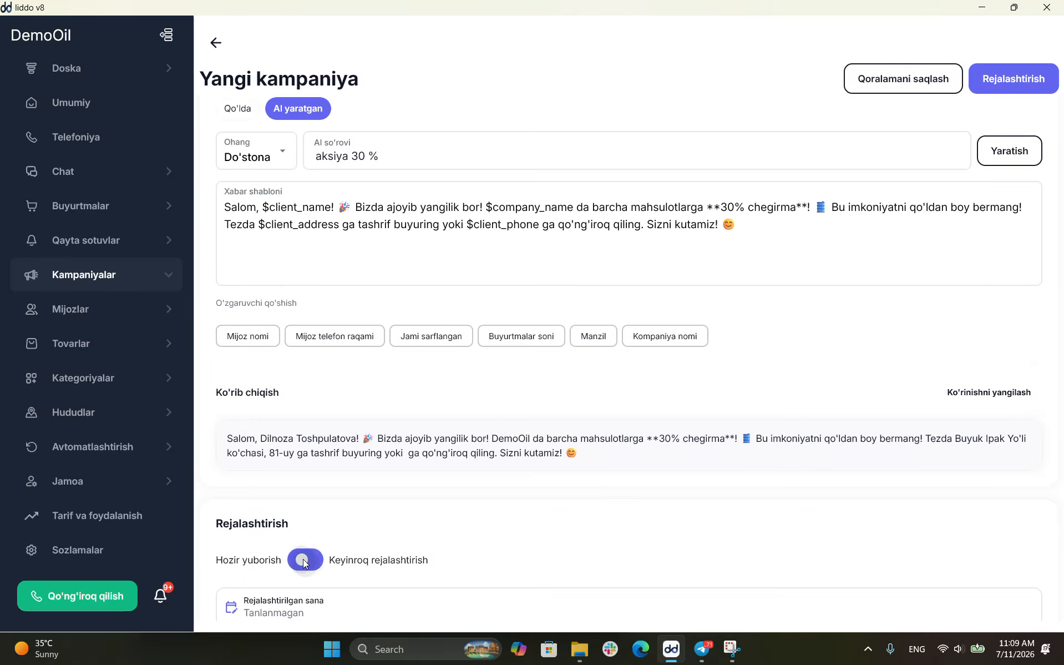
scroll(304, 562, "down", 3)
left_click(304, 561)
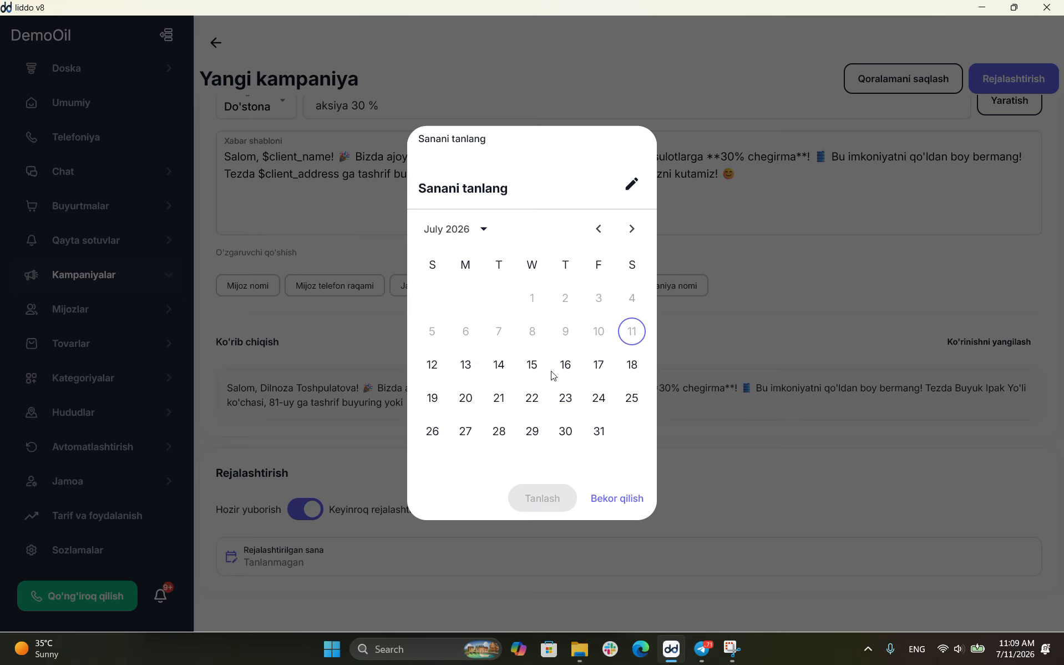
left_click(435, 366)
left_click(534, 493)
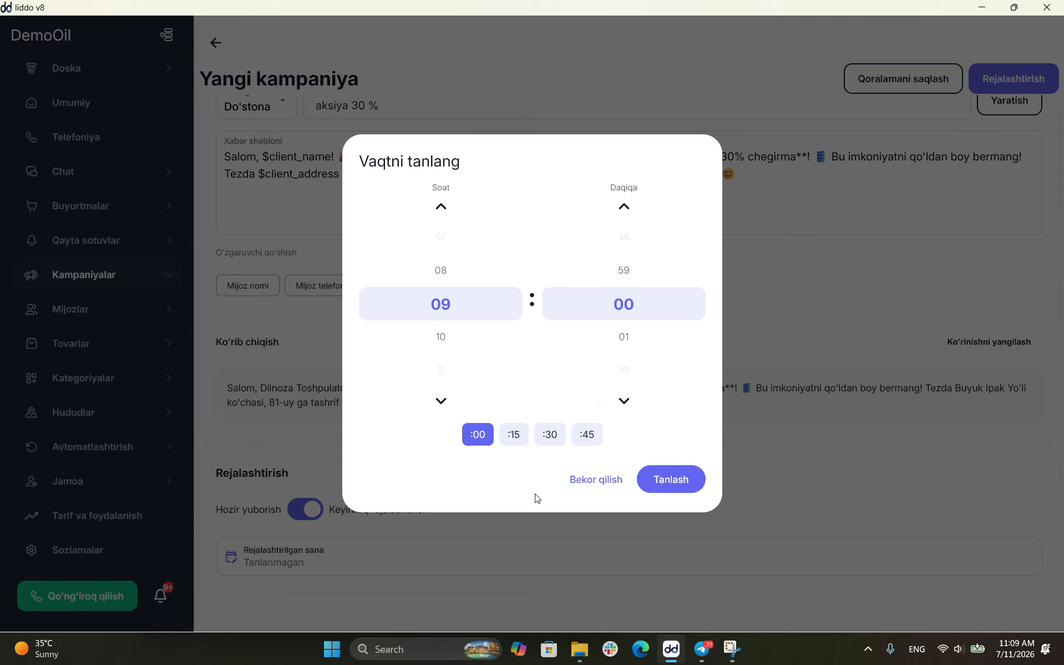
left_click(441, 401)
left_click(660, 484)
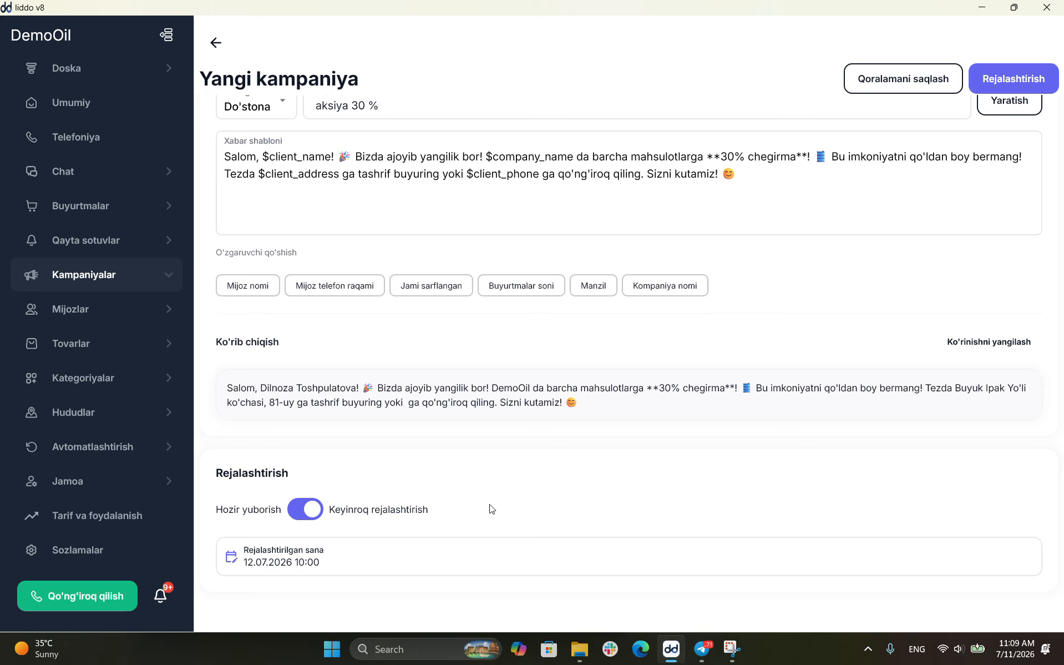
- Submit the scheduled campaign, confirm its sending, and return to the campaign list
left_click(984, 80)
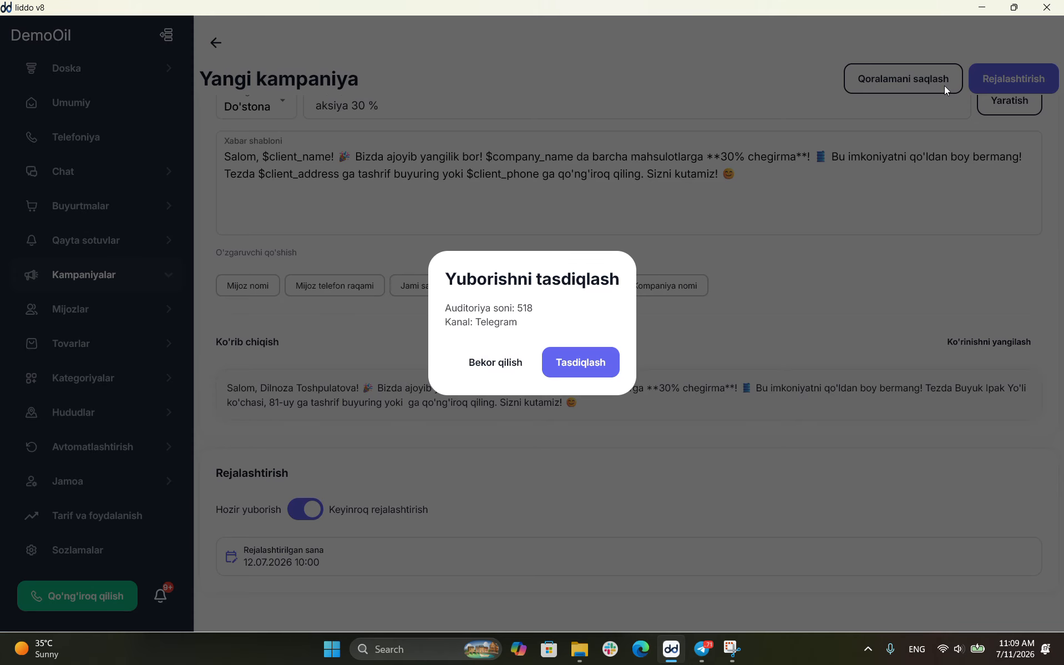
left_click(570, 369)
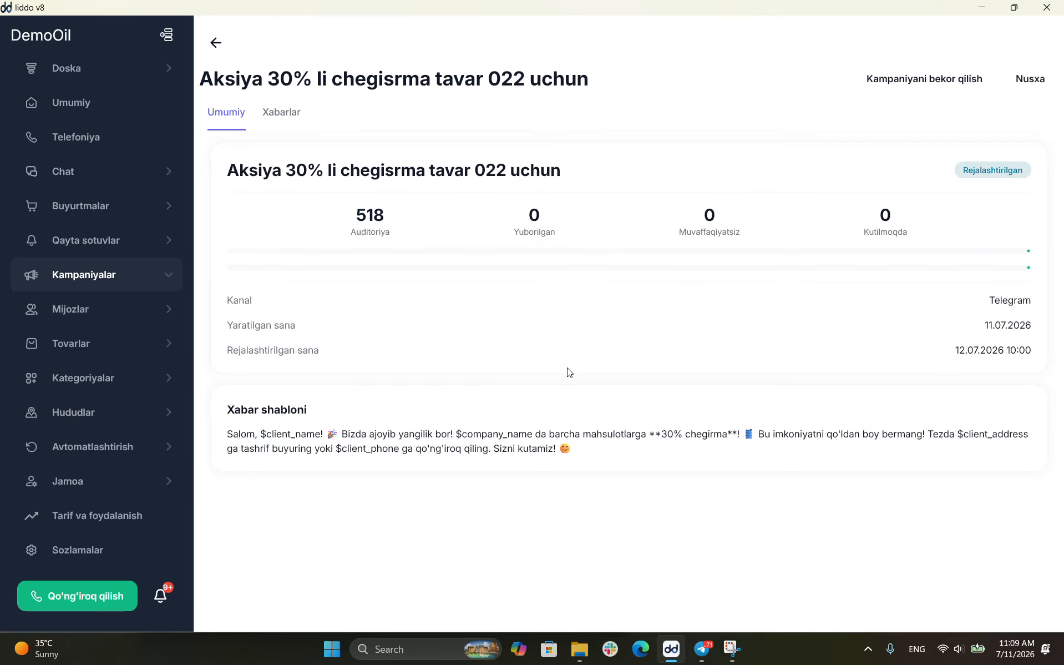
left_click(216, 42)
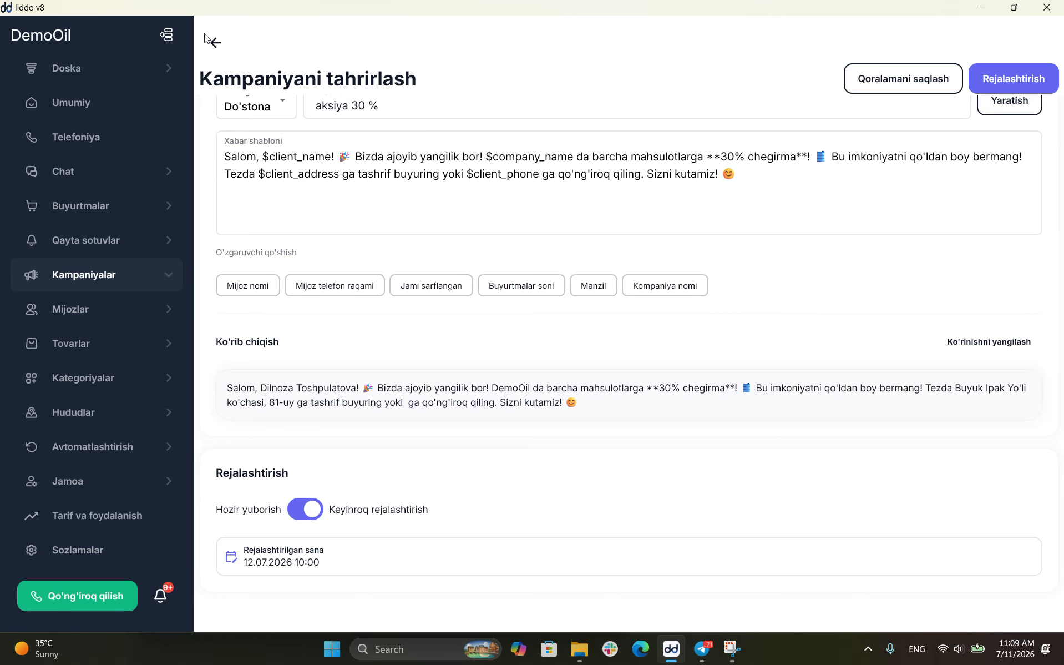
left_click(101, 233)
left_click(107, 272)
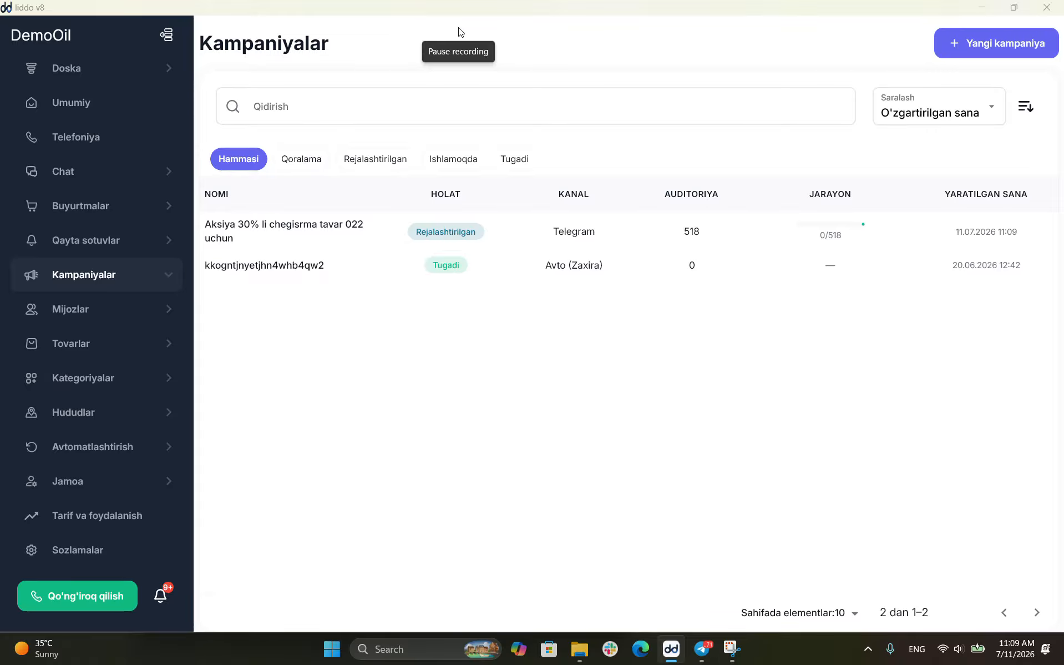
left_click(458, 32)
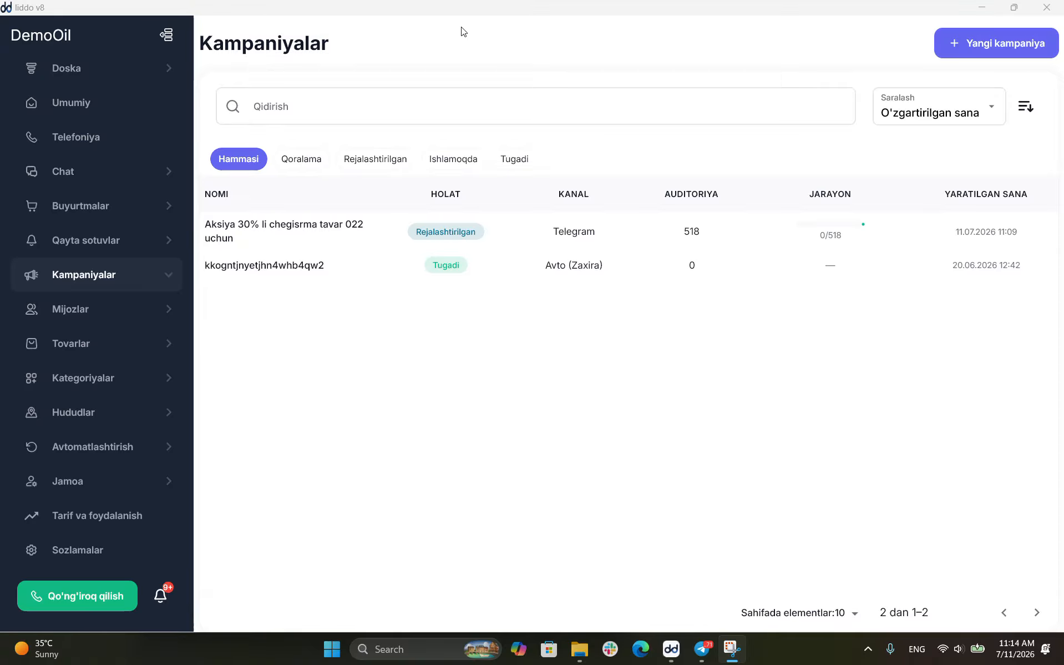
- Open the customer list and look through the customers on its first page
left_click(97, 317)
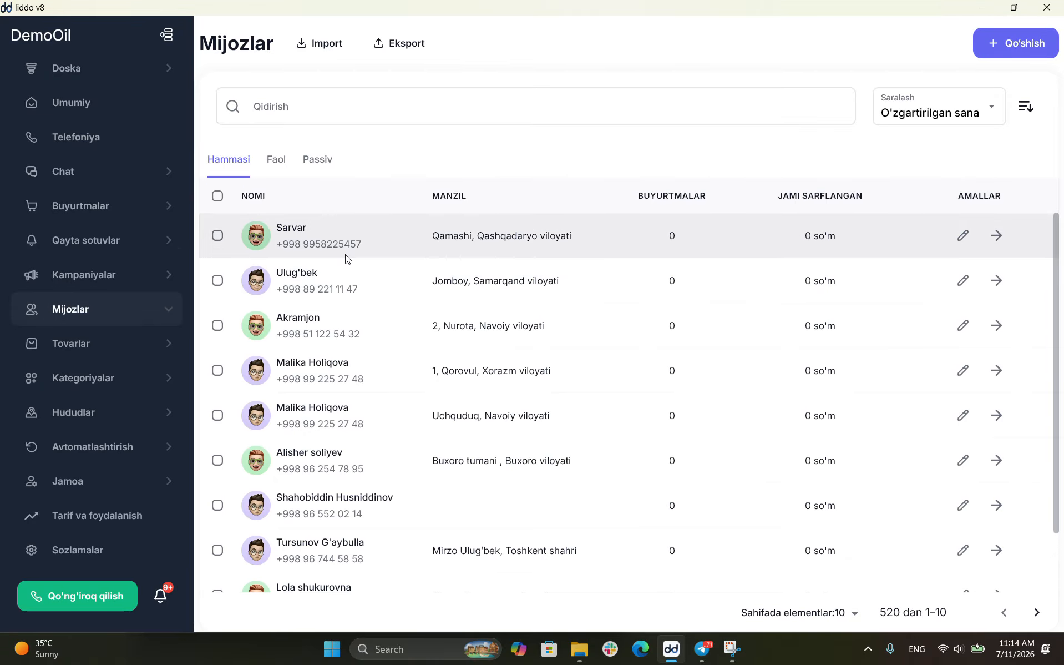
scroll(345, 258, "down", 2)
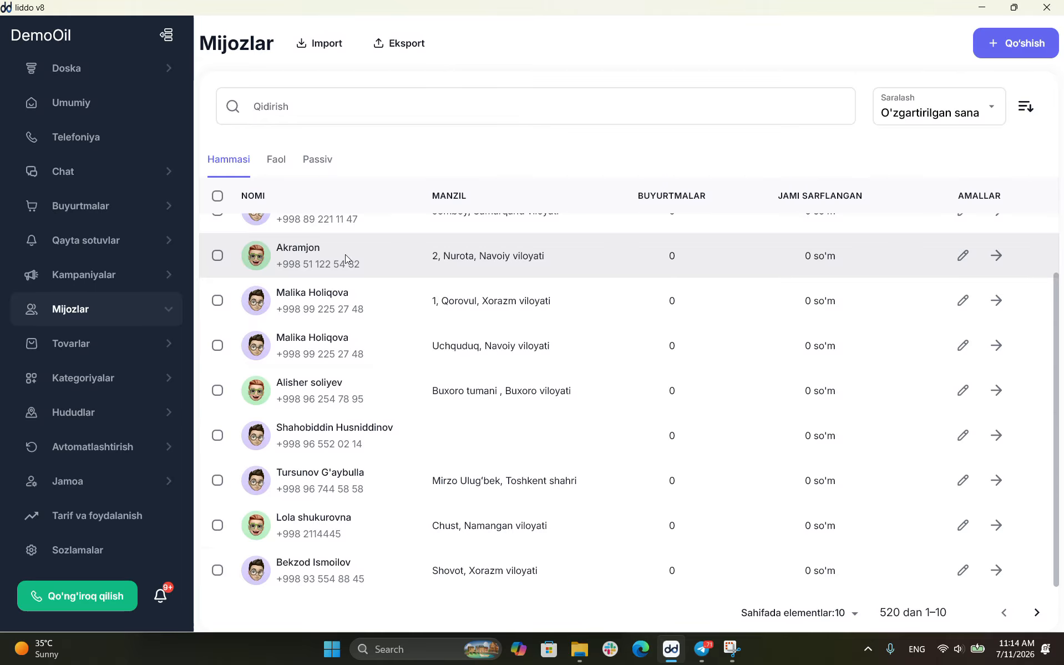
scroll(346, 258, "up", 2)
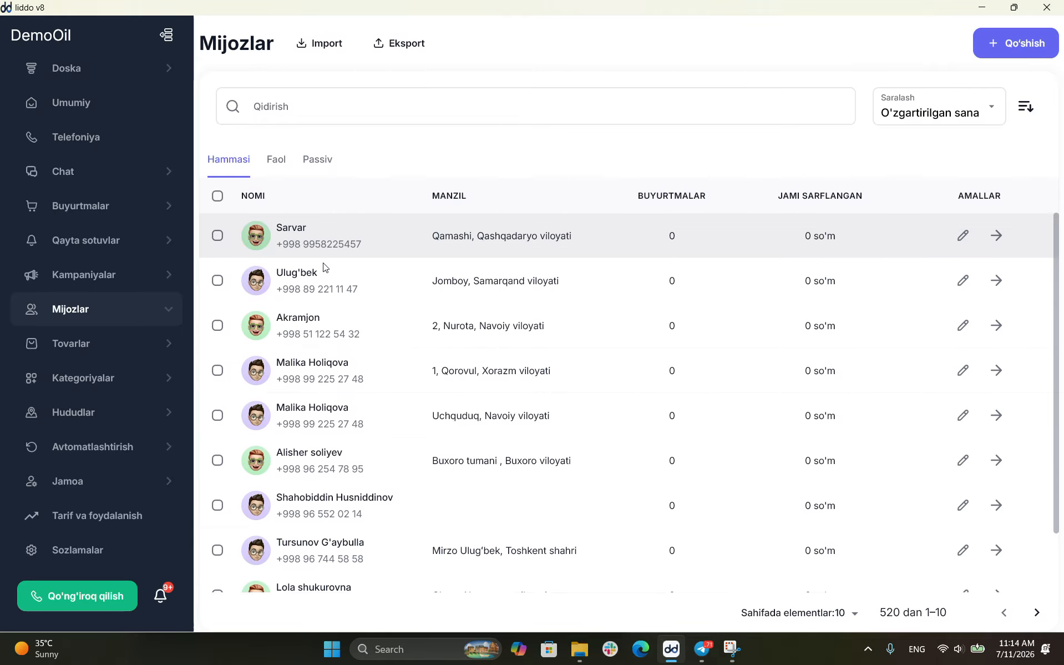